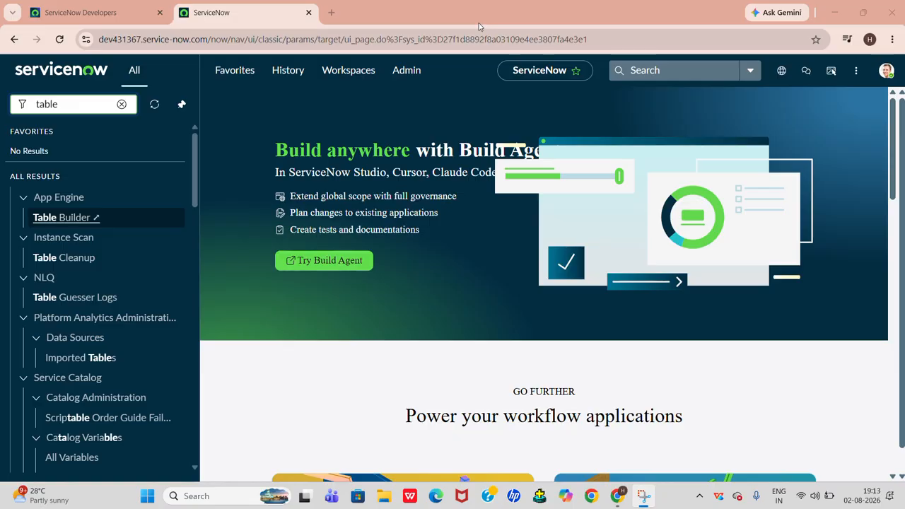
Filter the navigator for "table", open the Tables module under System Definition and start a new table record
left_click(111, 109)
key("BackSpace")
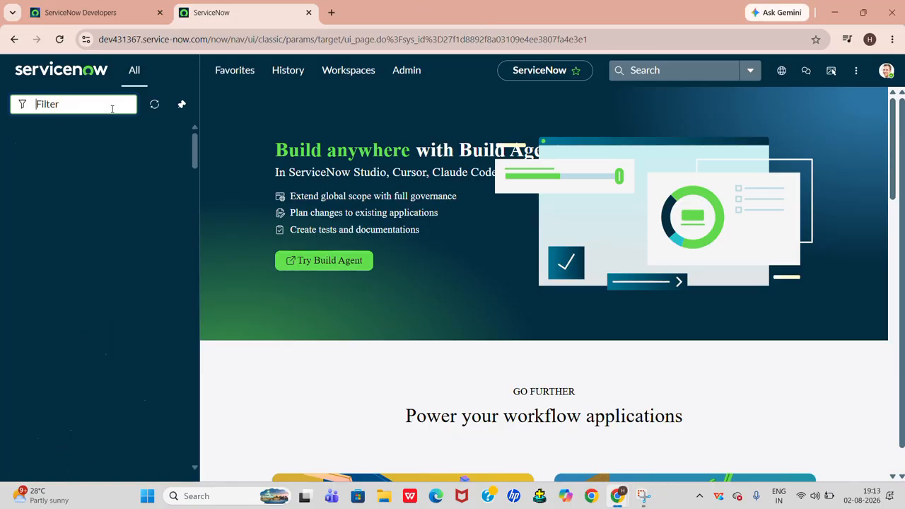
type("table")
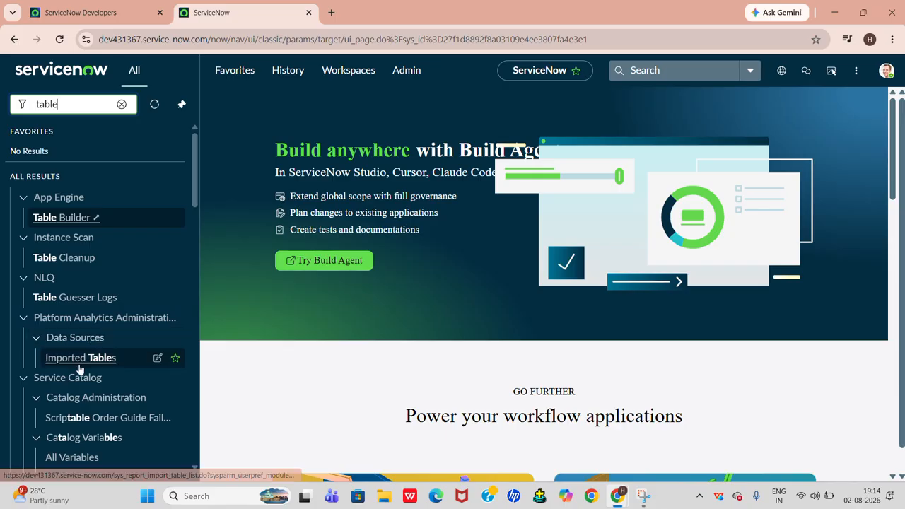
scroll(81, 369, "down", 7)
scroll(79, 370, "down", 7)
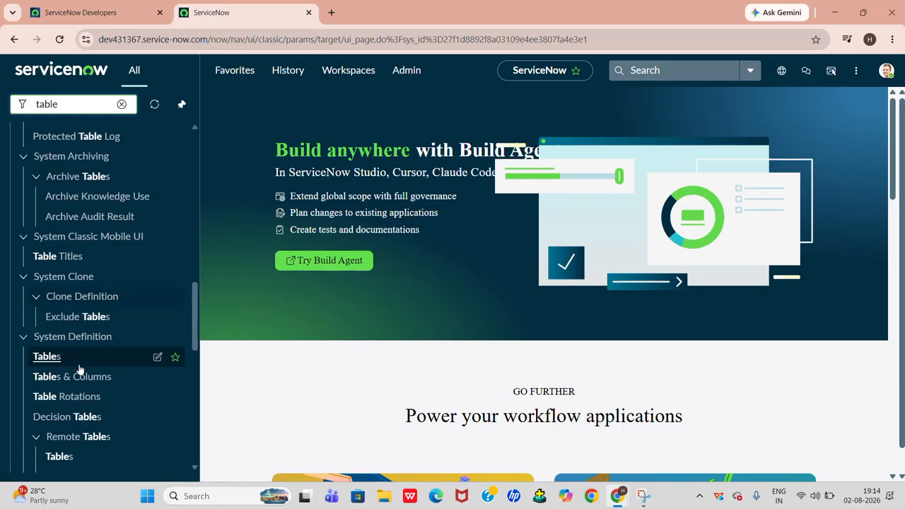
left_click(47, 243)
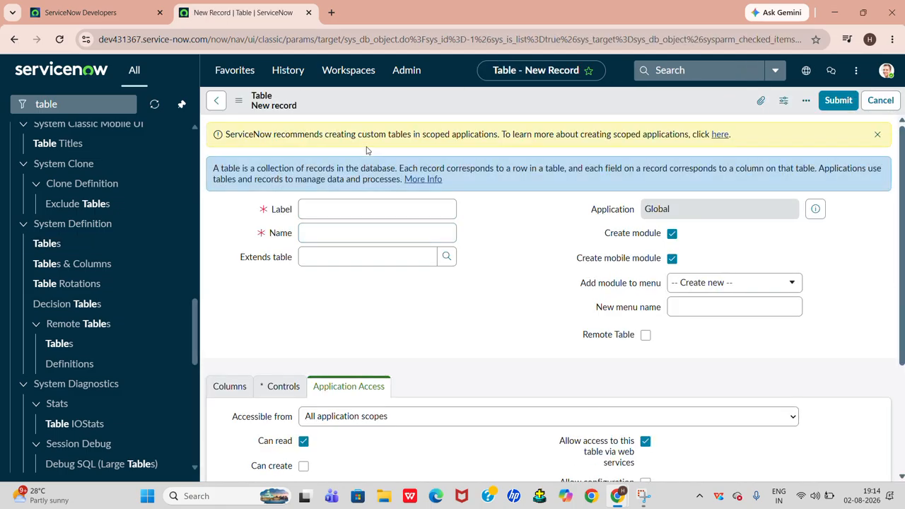
Set the new table's label to Notion, leaving it without a parent table to extend
left_click(361, 210)
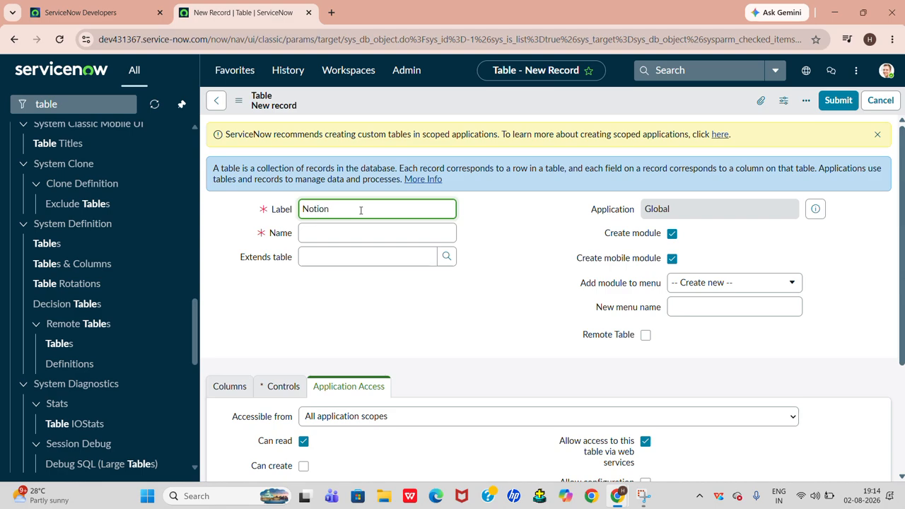
left_click(356, 263)
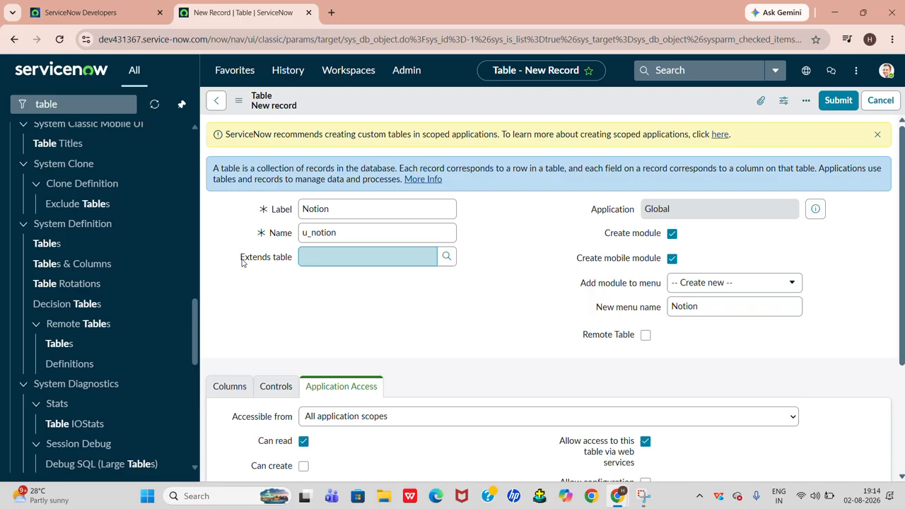
left_click_drag(241, 259, 293, 259)
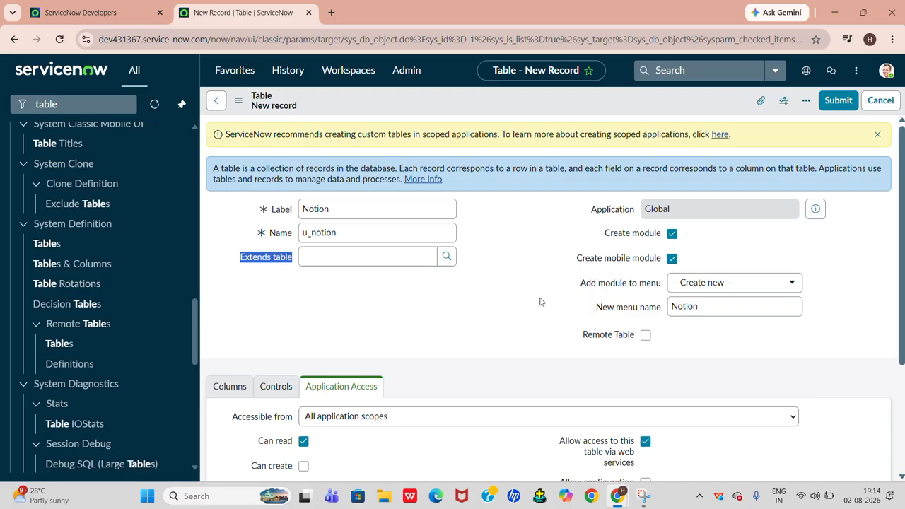
Enable auto-numbering in the new table's controls and set the number prefix to N
left_click(230, 385)
scroll(242, 380, "down", 2)
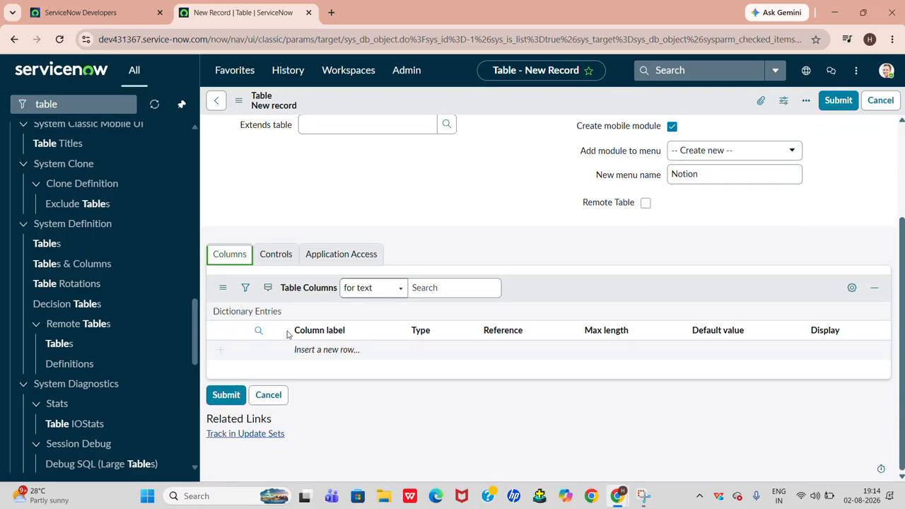
left_click(276, 254)
scroll(277, 256, "down", 1)
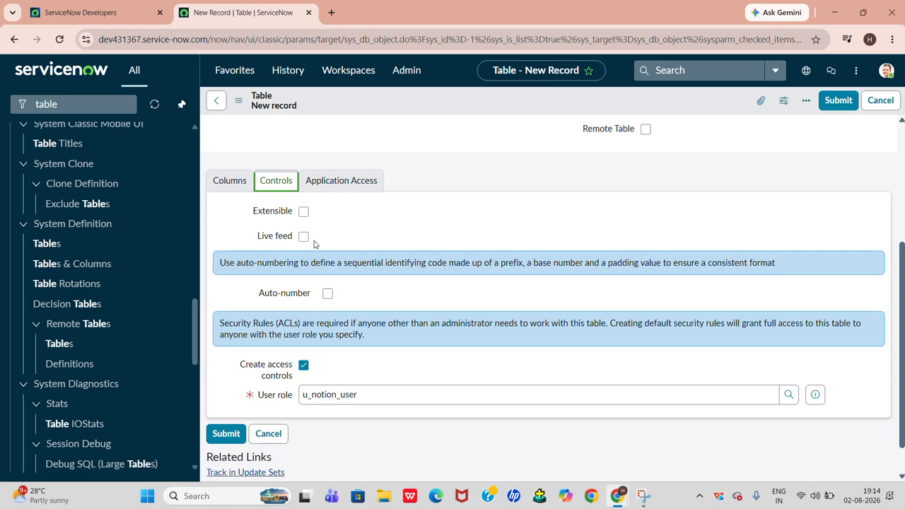
left_click(328, 294)
double_click(375, 324)
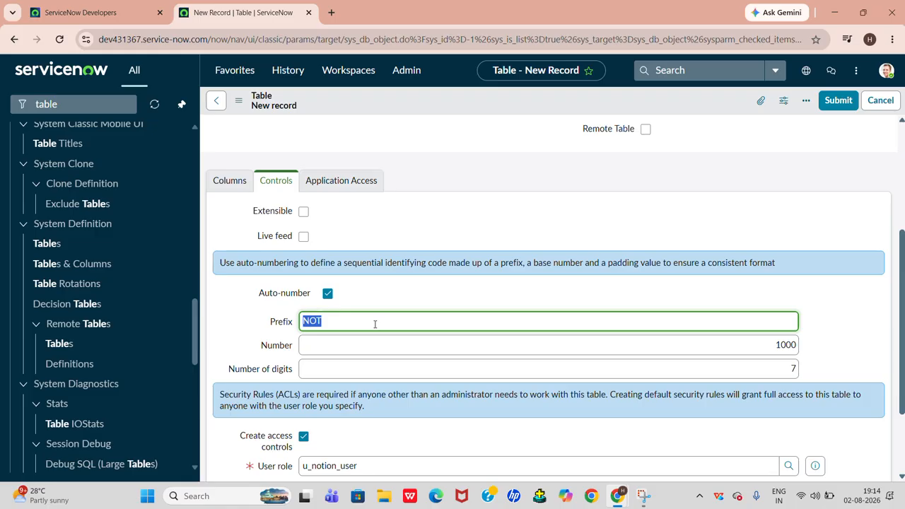
key("BackSpace")
scroll(364, 410, "down", 2)
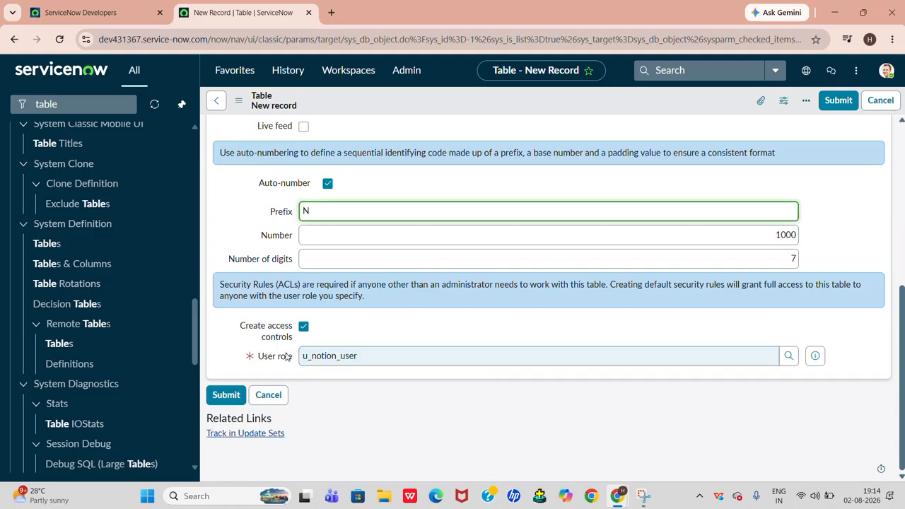
Turn off the creation of access controls for the new table
left_click(264, 357)
left_click_drag(263, 356, 292, 357)
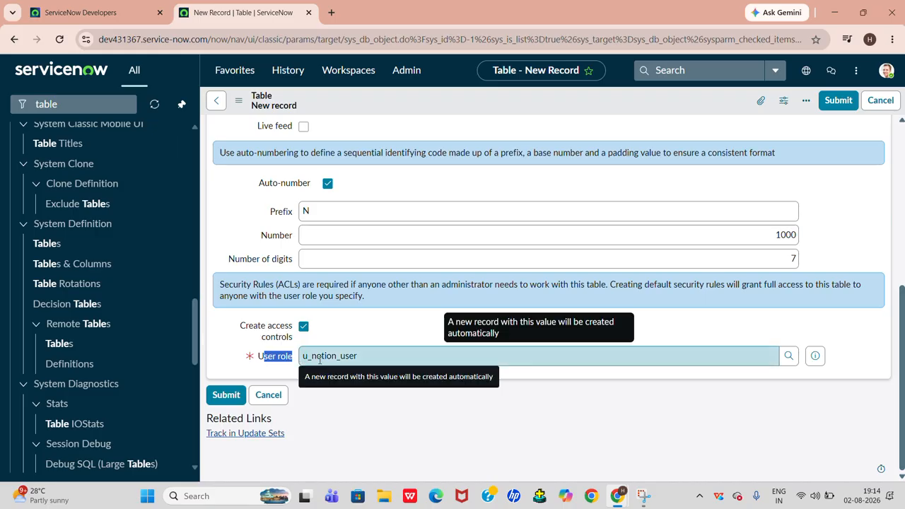
left_click(305, 328)
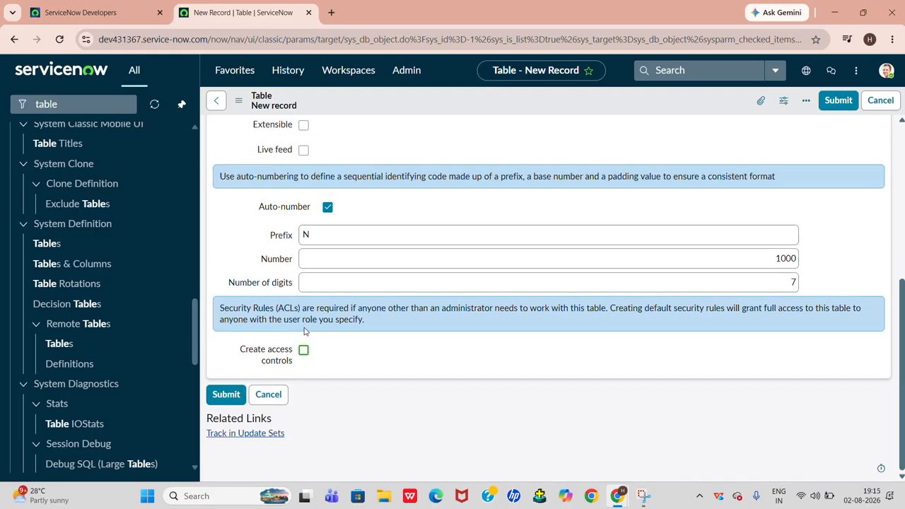
Examine the new table's application access settings, including web service access, and the general fields
scroll(305, 329, "up", 3)
left_click(312, 336)
scroll(329, 390, "down", 2)
scroll(416, 267, "up", 3)
scroll(495, 290, "down", 2)
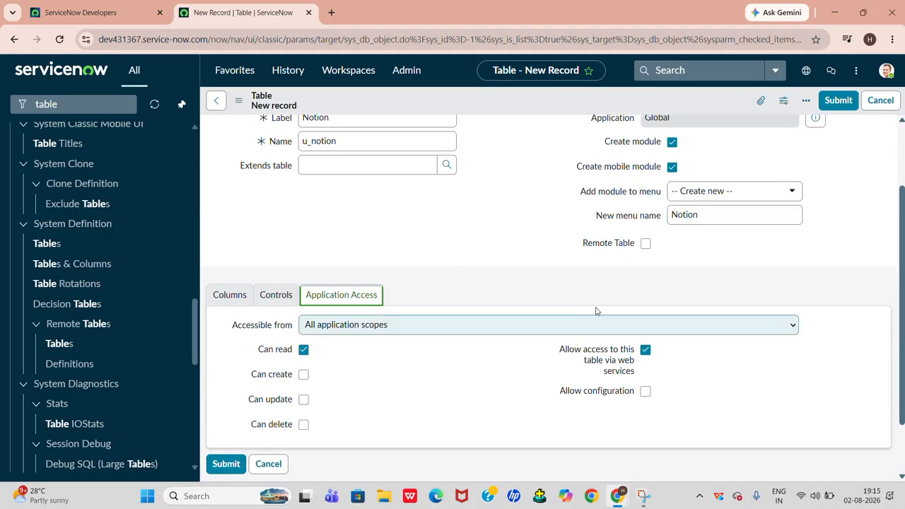
mouse_move(625, 358)
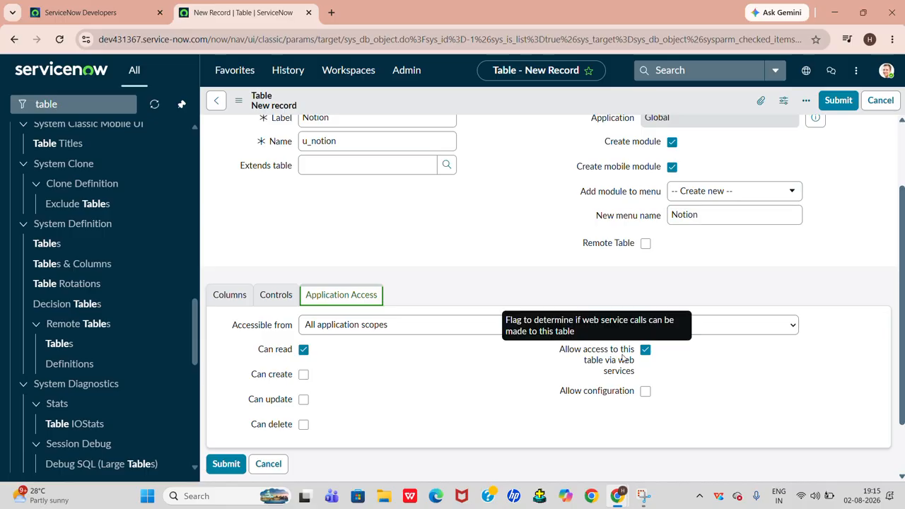
scroll(608, 365, "down", 1)
scroll(584, 363, "up", 3)
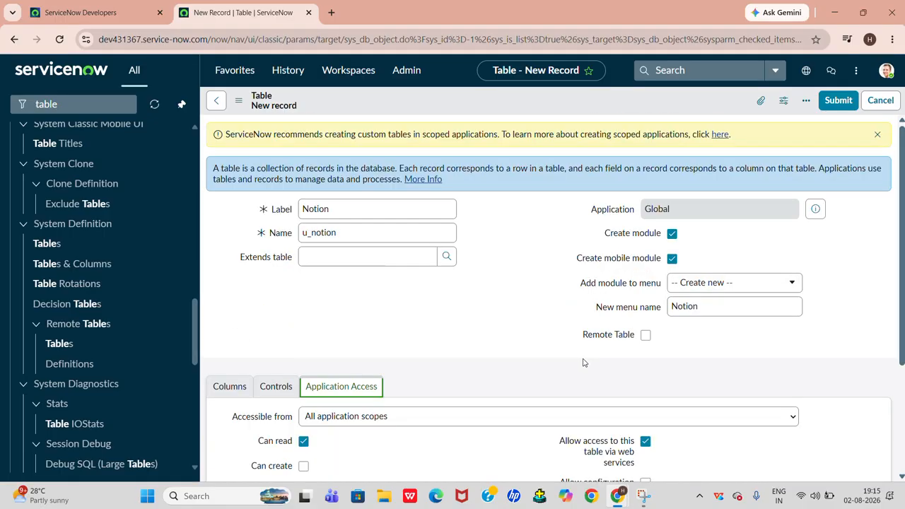
Save the new Notion table and check its related access controls list
right_click(529, 114)
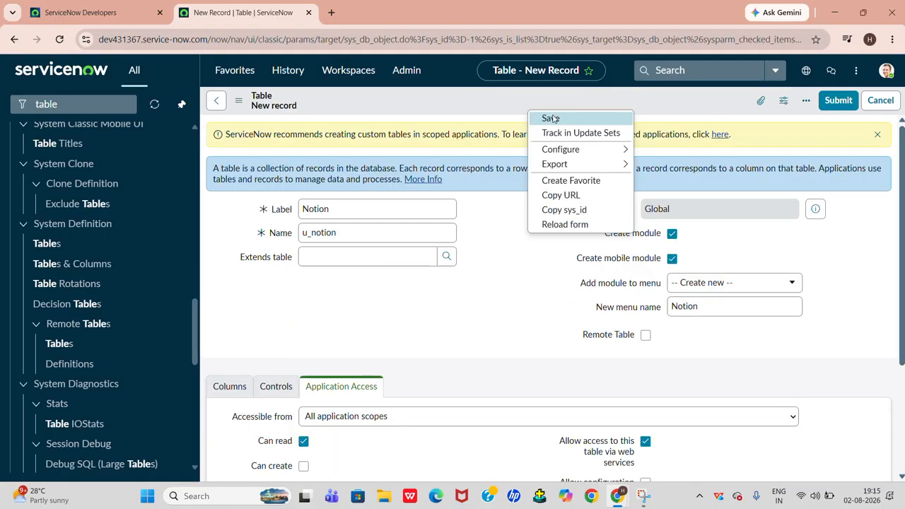
left_click(551, 118)
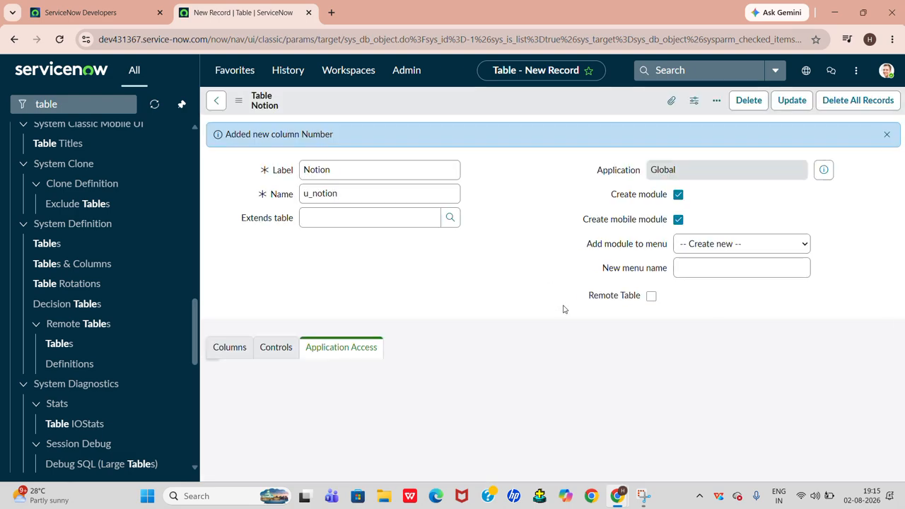
scroll(564, 309, "down", 5)
scroll(563, 309, "down", 2)
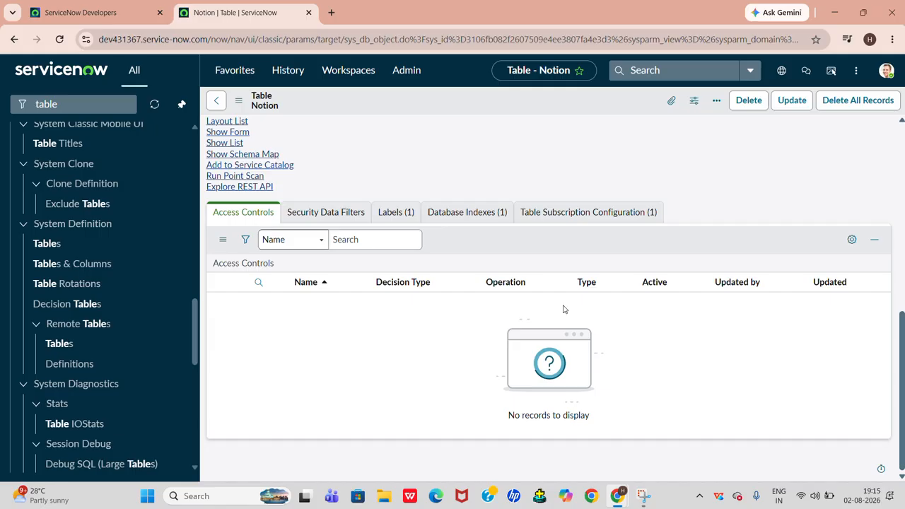
scroll(564, 309, "up", 2)
Search the navigator for "notion" as the administrator to locate the new table's module
left_click(94, 103)
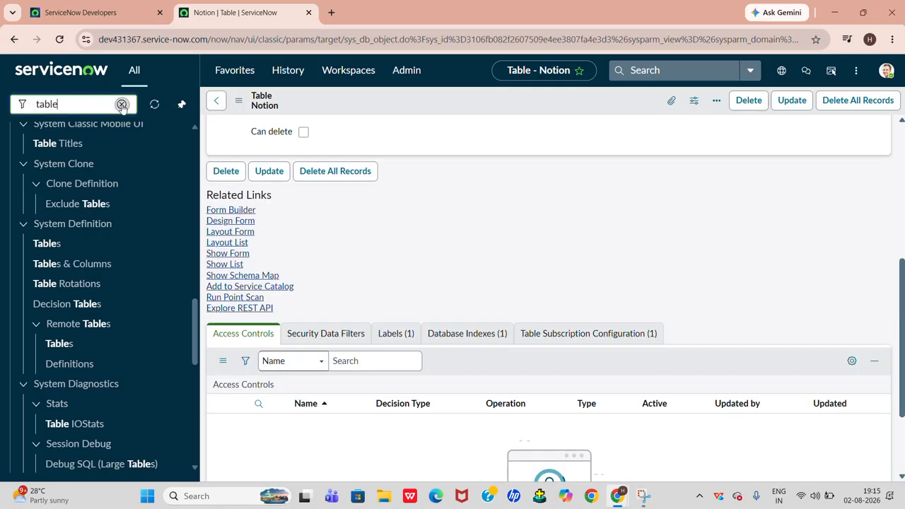
left_click(121, 104)
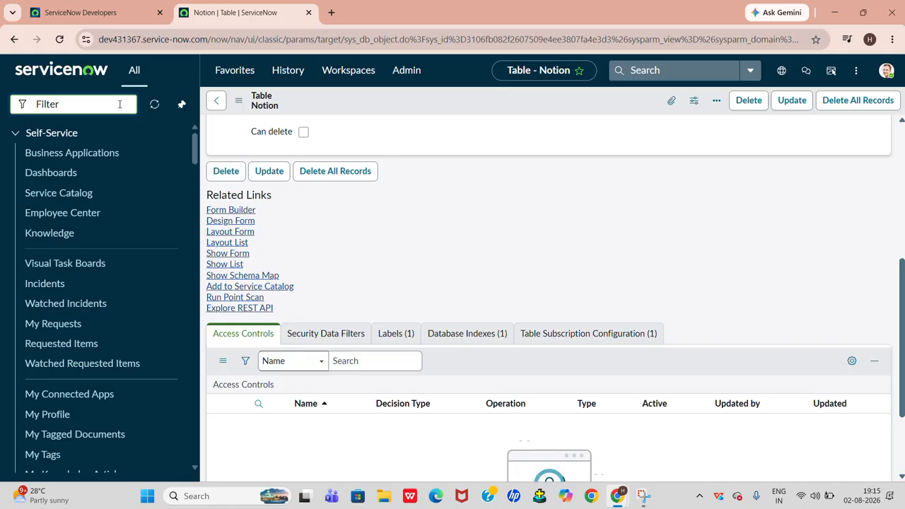
type("notion")
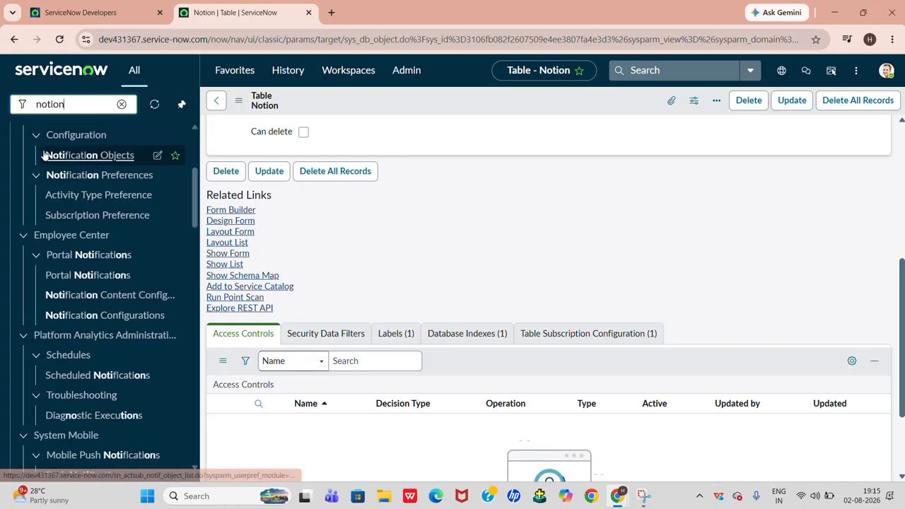
scroll(44, 155, "up", 3)
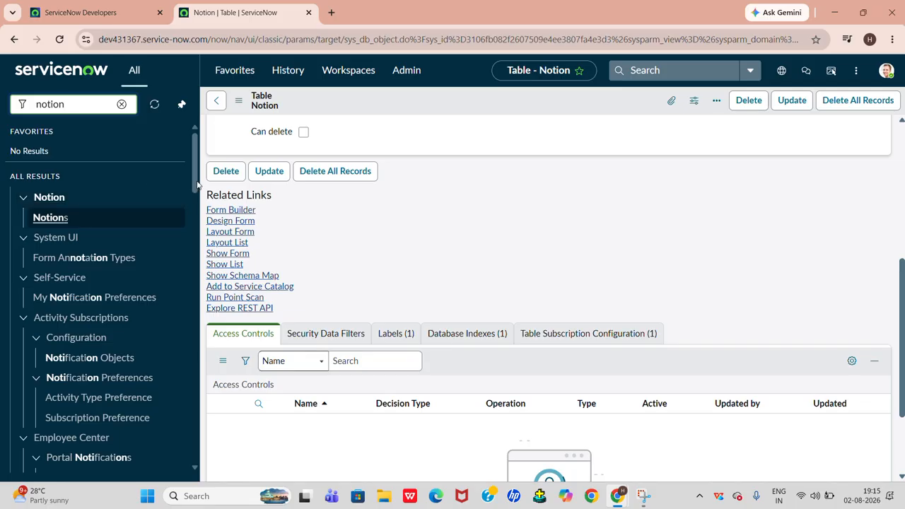
Impersonate the first user among the recent impersonations and search the navigator for "notion"
left_click(887, 70)
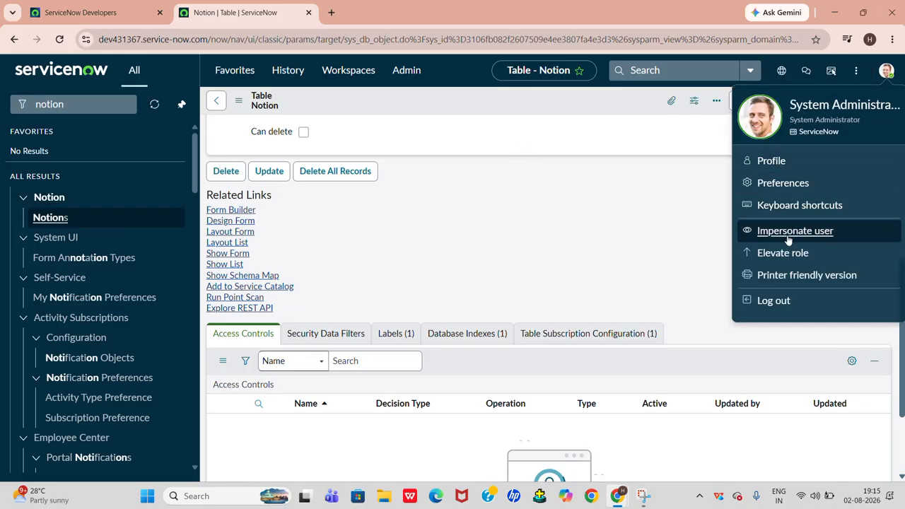
left_click(754, 228)
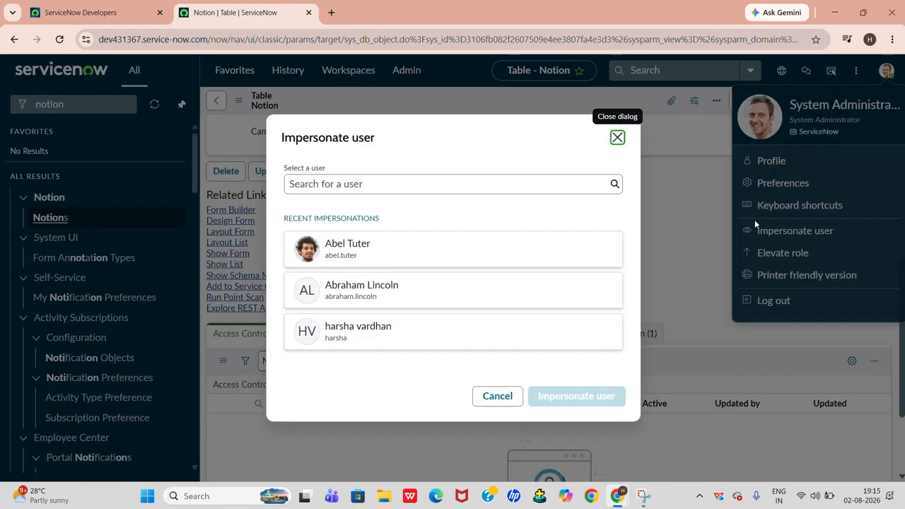
left_click(420, 263)
left_click(543, 397)
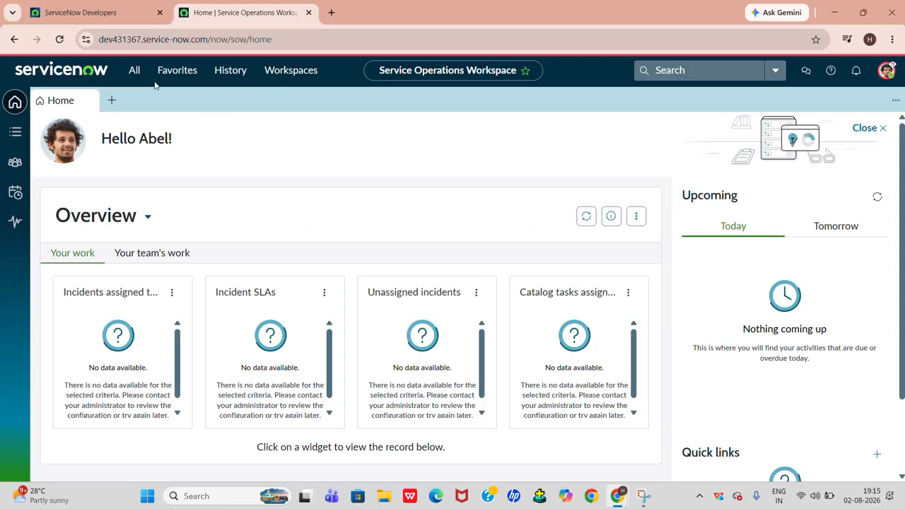
left_click(134, 70)
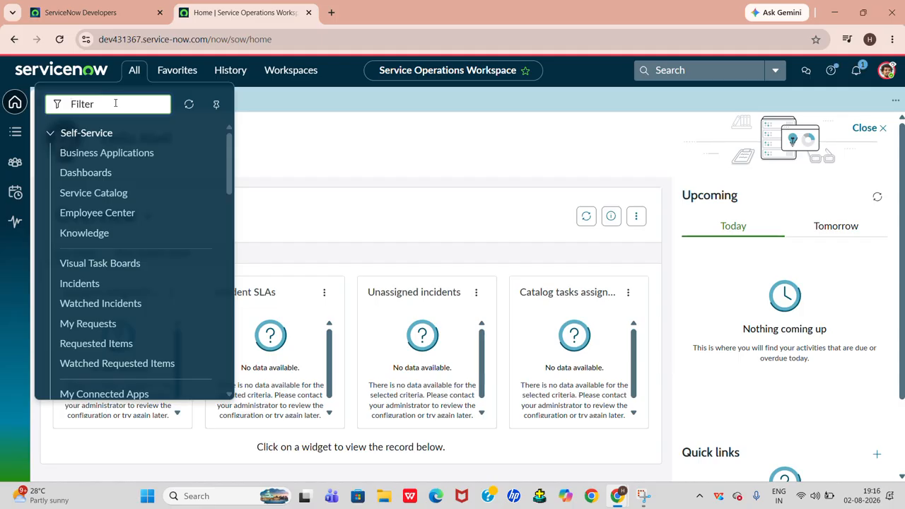
type("notion")
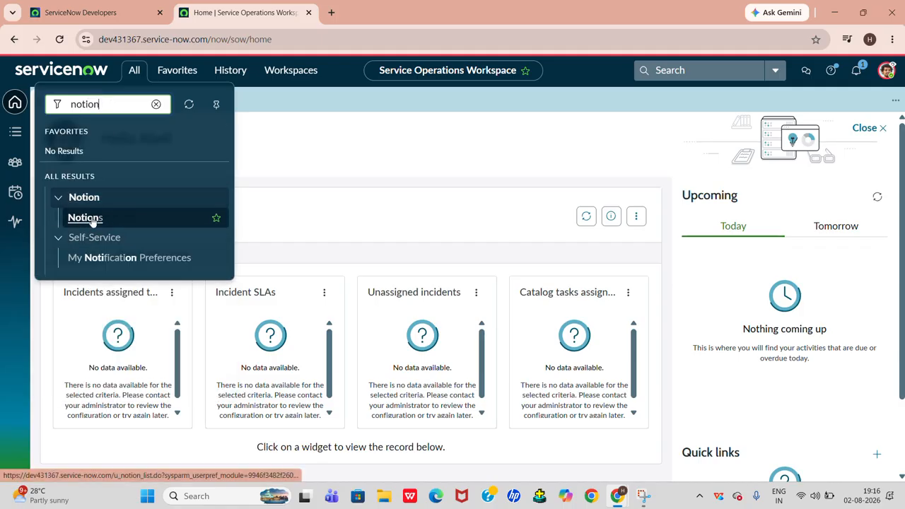
End the current impersonation and impersonate the second user among the recent impersonations
left_click(887, 70)
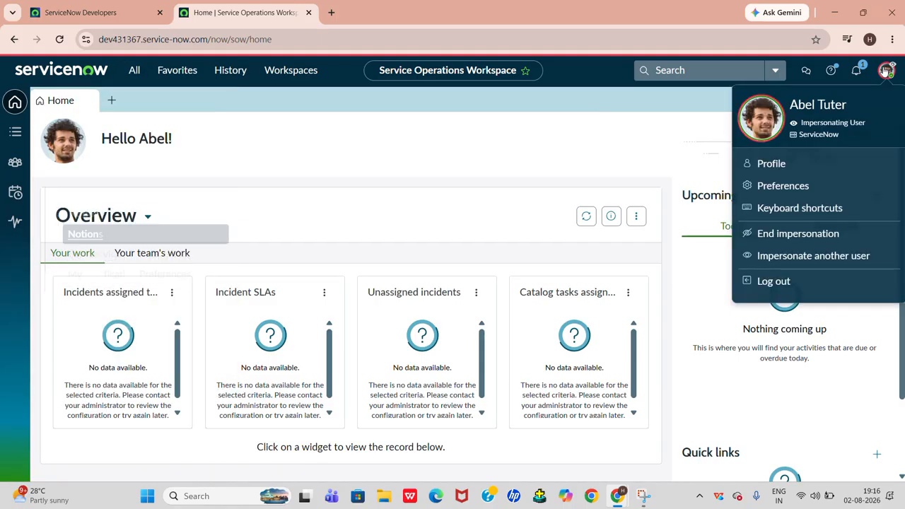
left_click(795, 236)
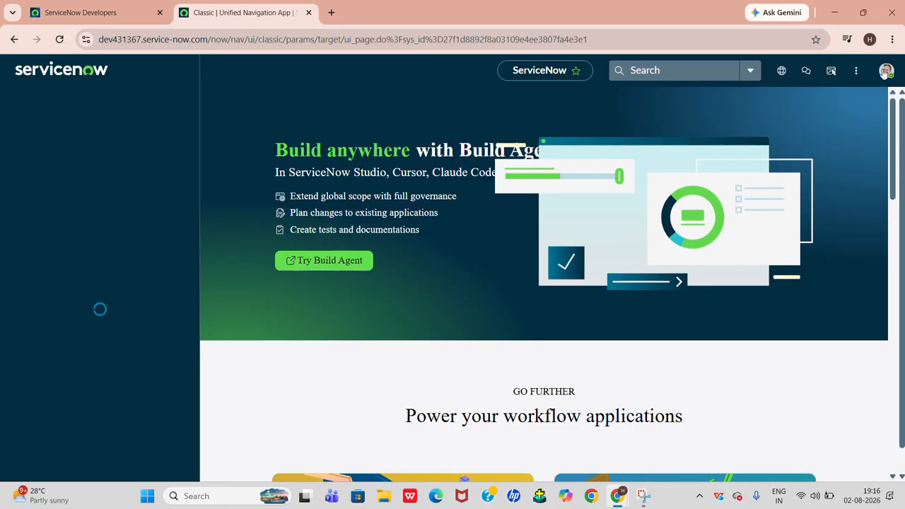
left_click(887, 73)
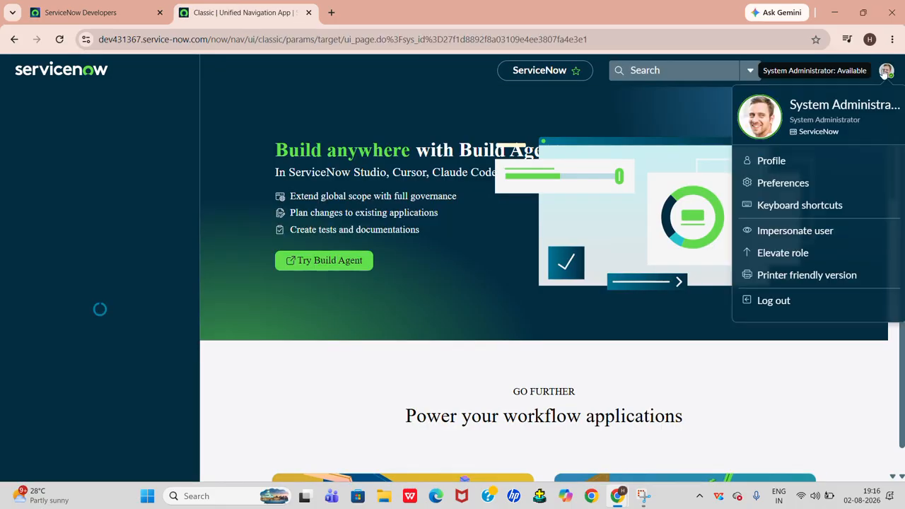
left_click(788, 237)
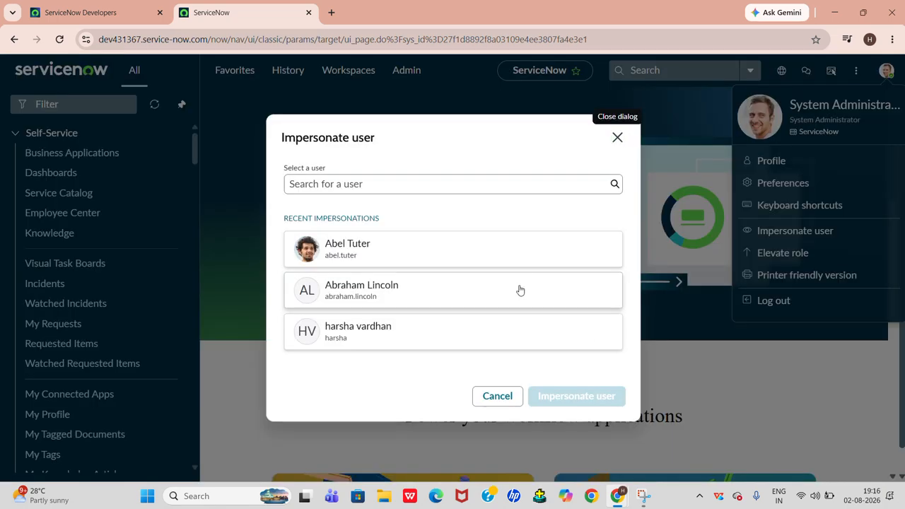
left_click(520, 290)
left_click(557, 404)
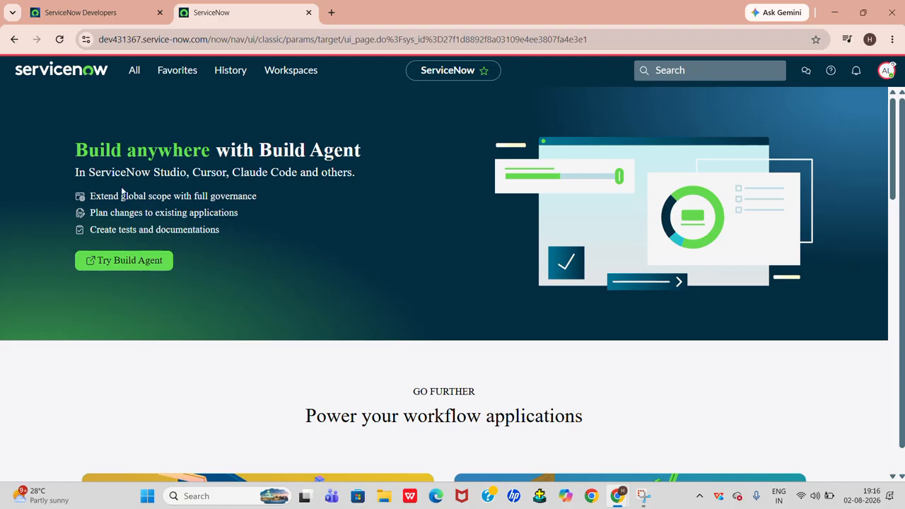
Search the navigator for "notion" as the second impersonated user
left_click(138, 74)
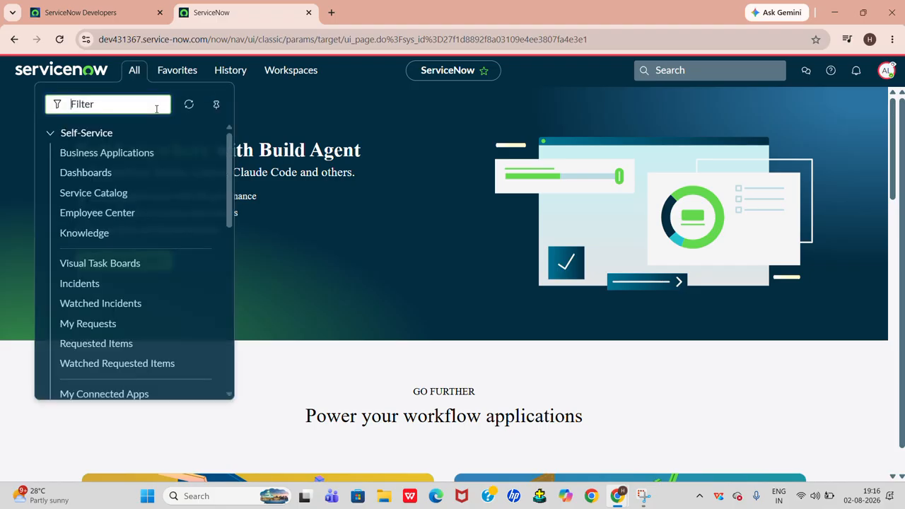
type("notion")
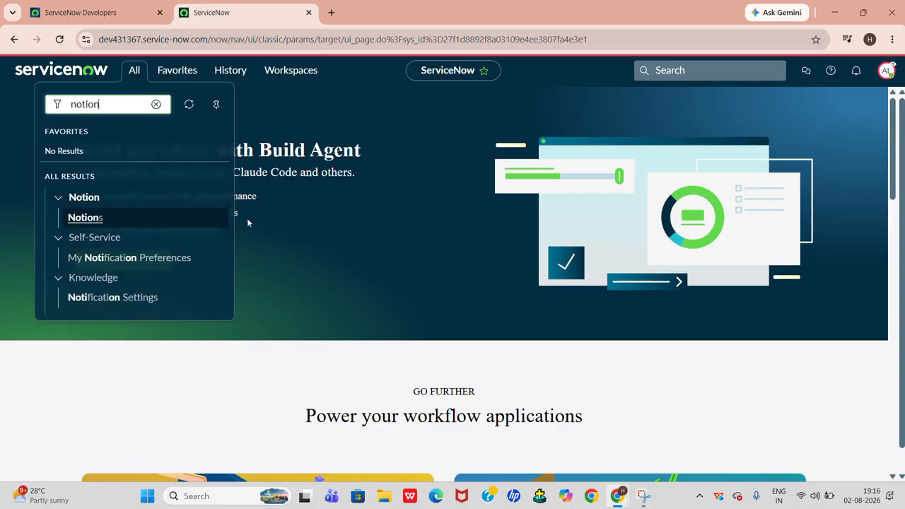
End the current impersonation, then find and open the Application Menus list under System Definition
left_click(886, 70)
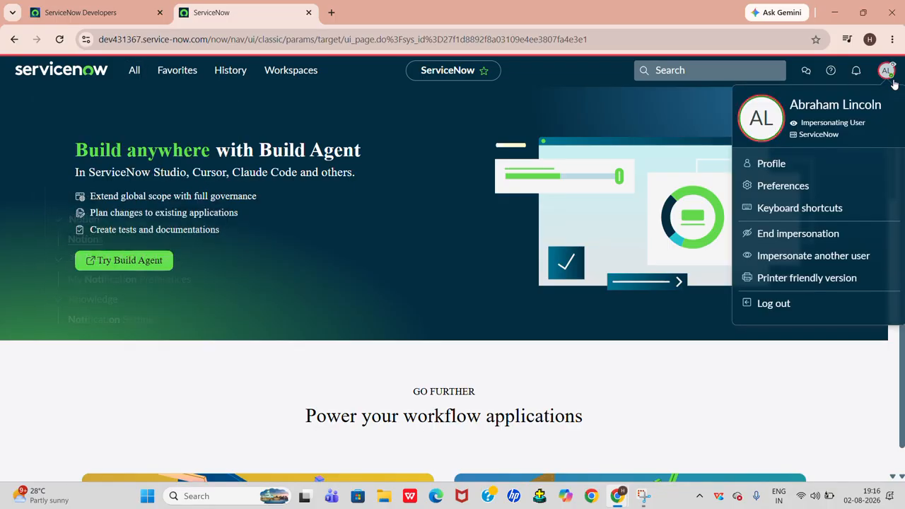
left_click(805, 234)
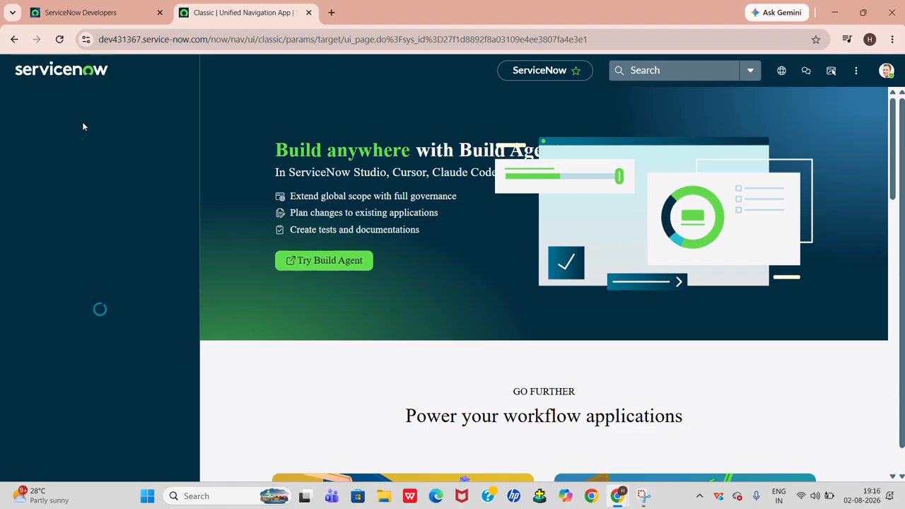
left_click(76, 106)
type("a")
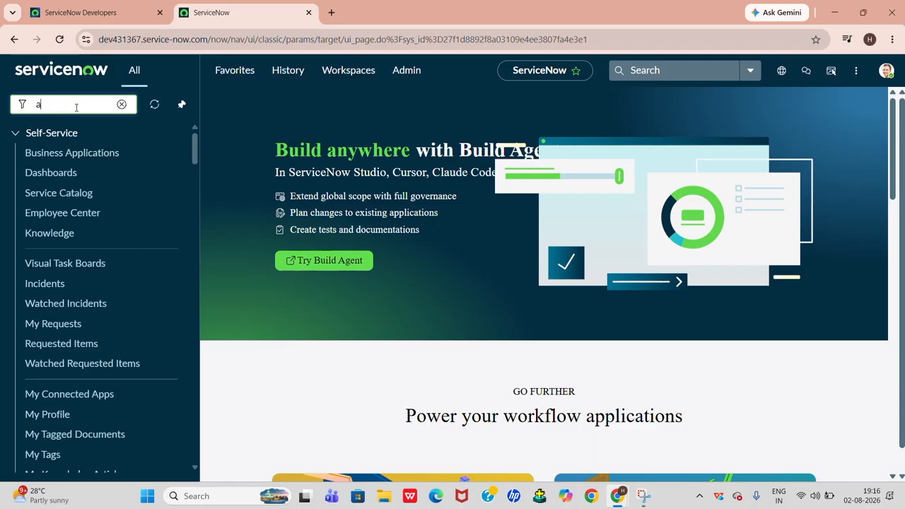
type("pplication")
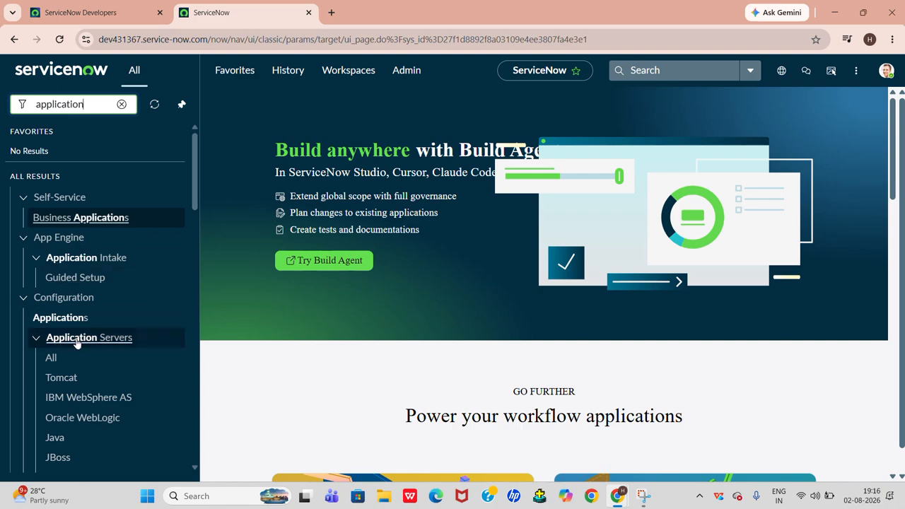
scroll(76, 344, "down", 4)
scroll(77, 344, "down", 6)
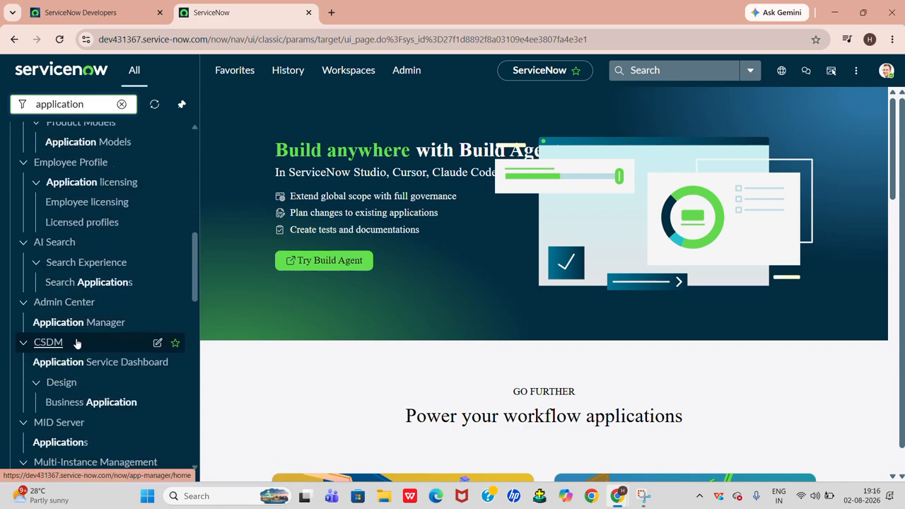
scroll(76, 344, "down", 3)
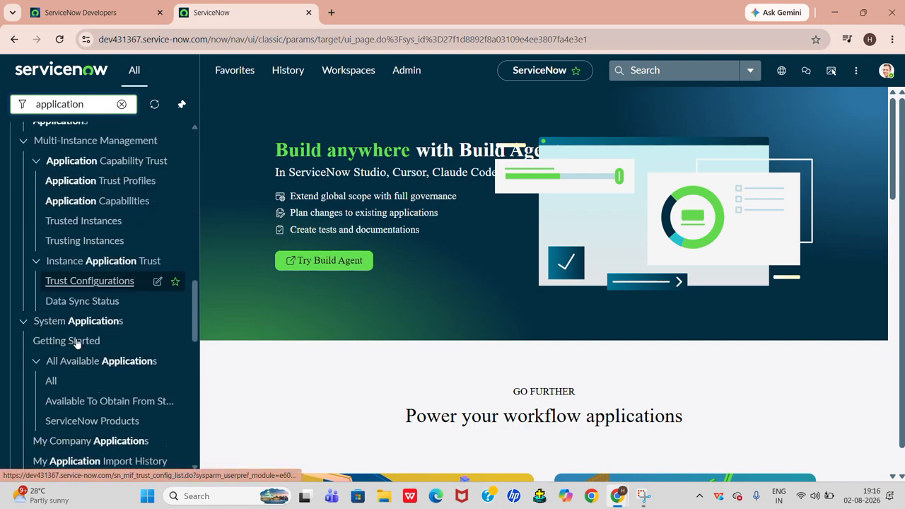
scroll(76, 343, "down", 3)
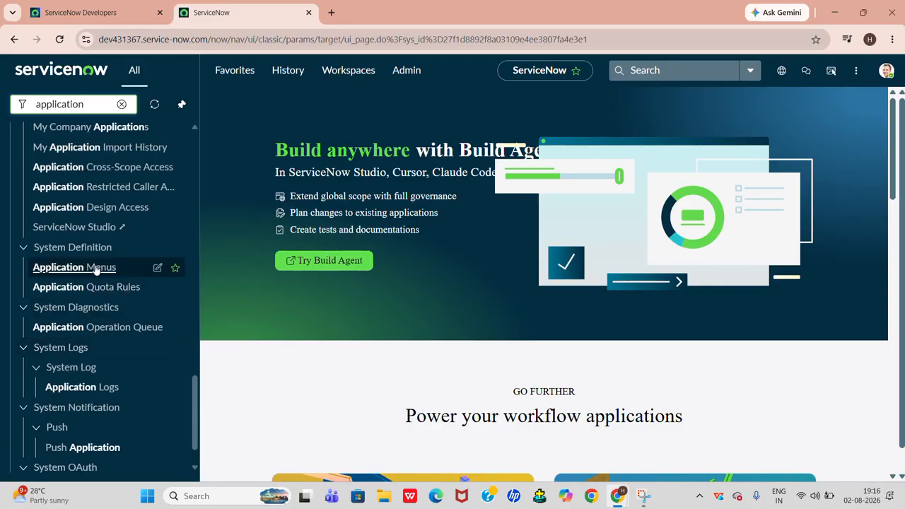
left_click(99, 272)
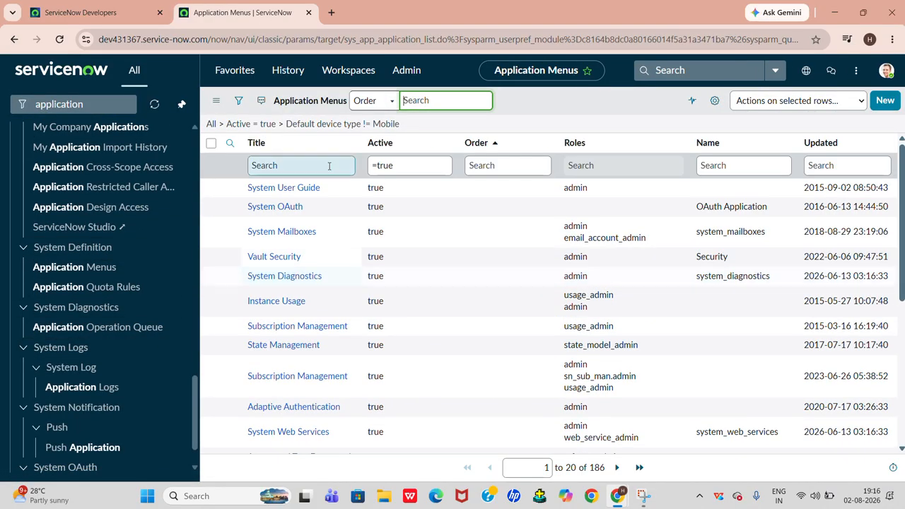
Look up the System Definition application menu by title across active and inactive menus, and examine its roles and modules
left_click(220, 125)
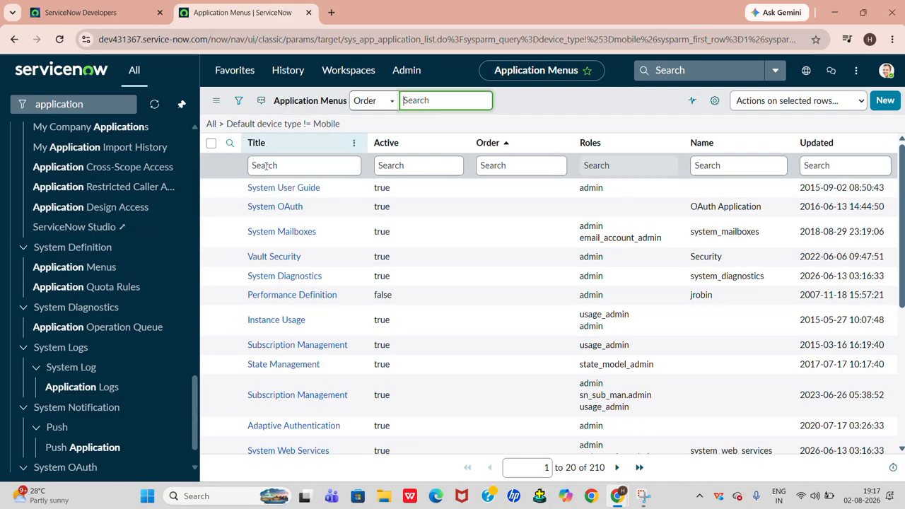
left_click(267, 166)
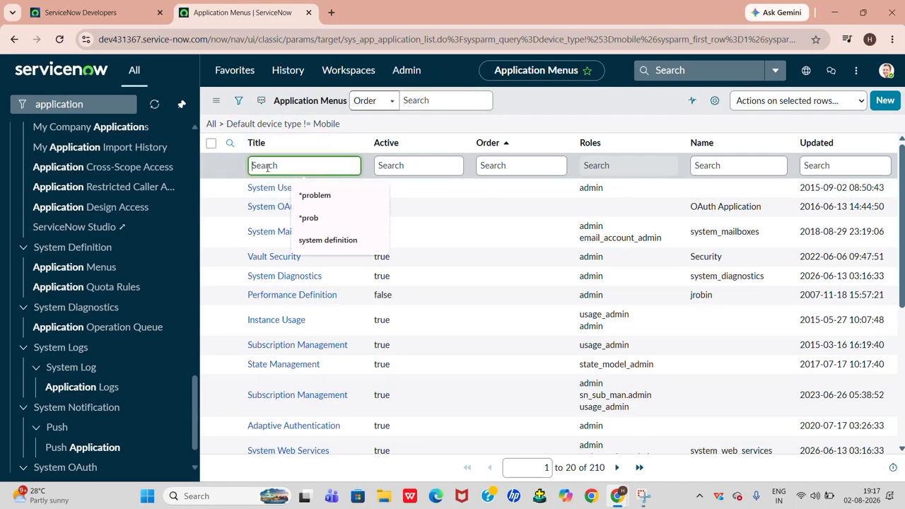
type("S")
left_click(327, 195)
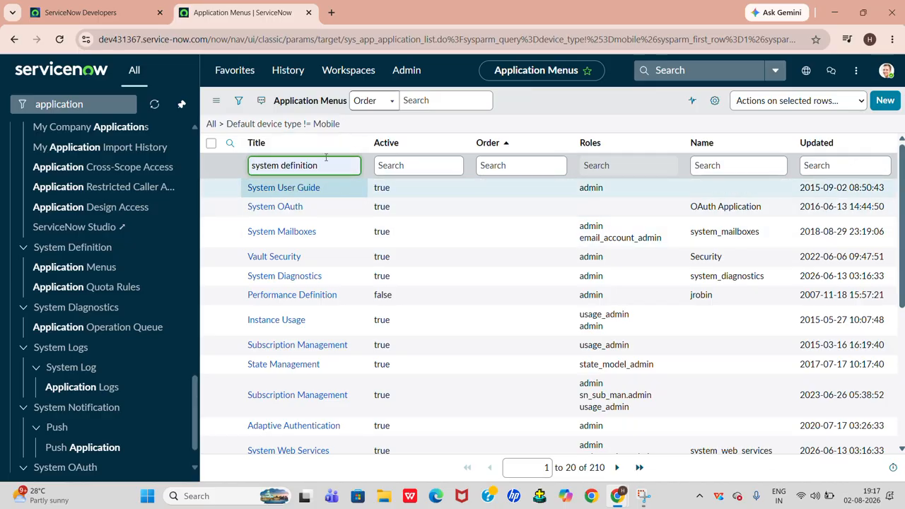
key("Return")
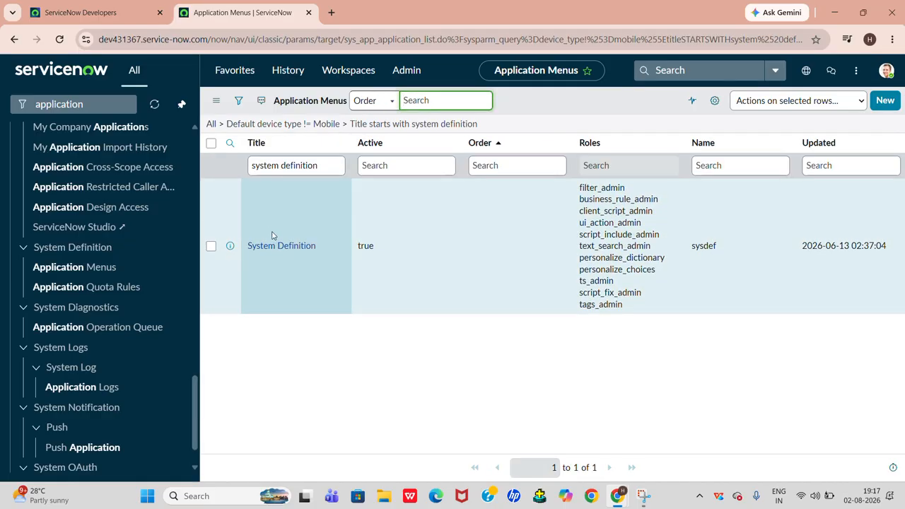
left_click(282, 247)
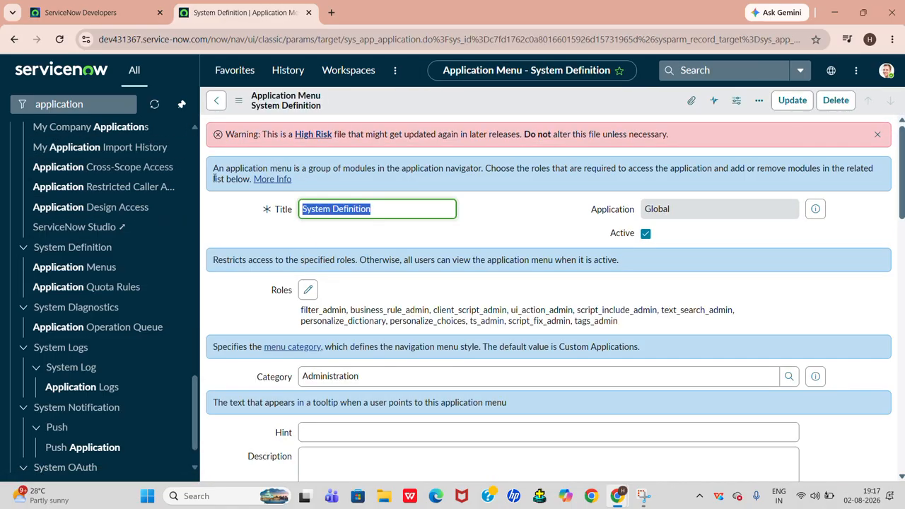
left_click_drag(302, 310, 543, 360)
left_click_drag(628, 333, 631, 324)
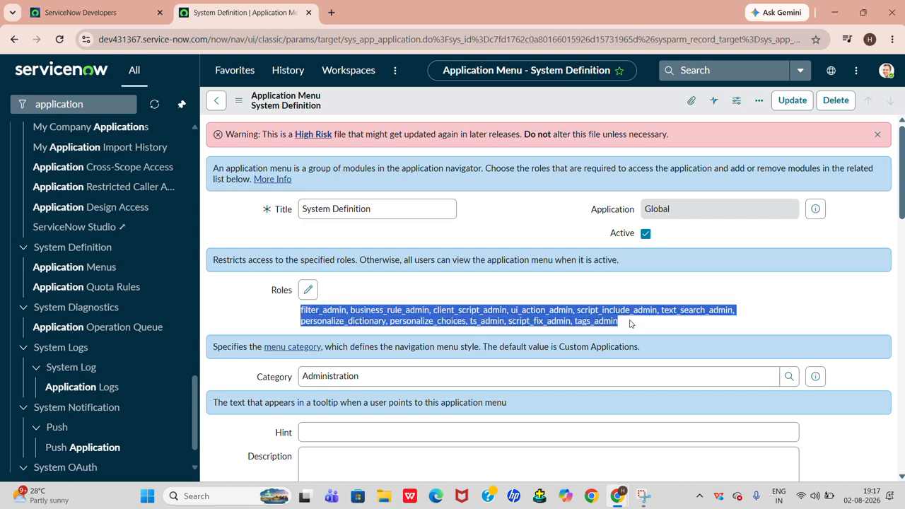
scroll(631, 323, "down", 5)
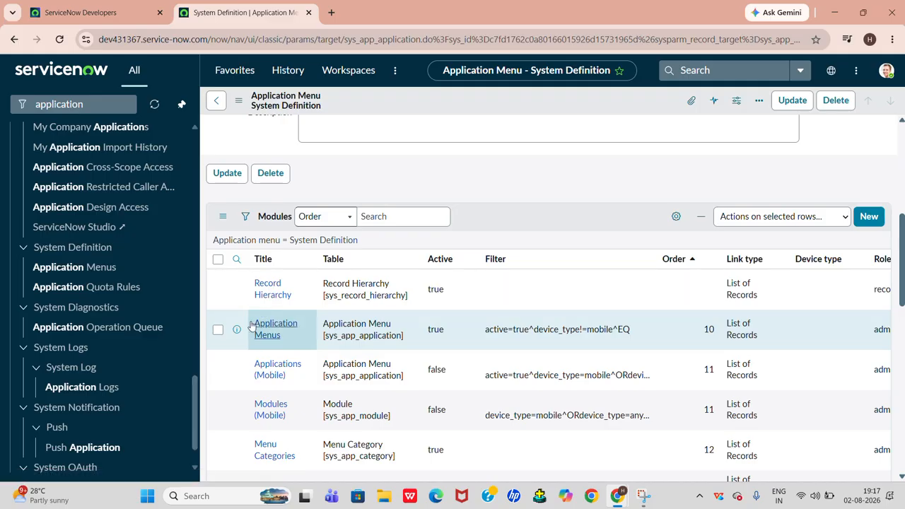
scroll(269, 343, "up", 5)
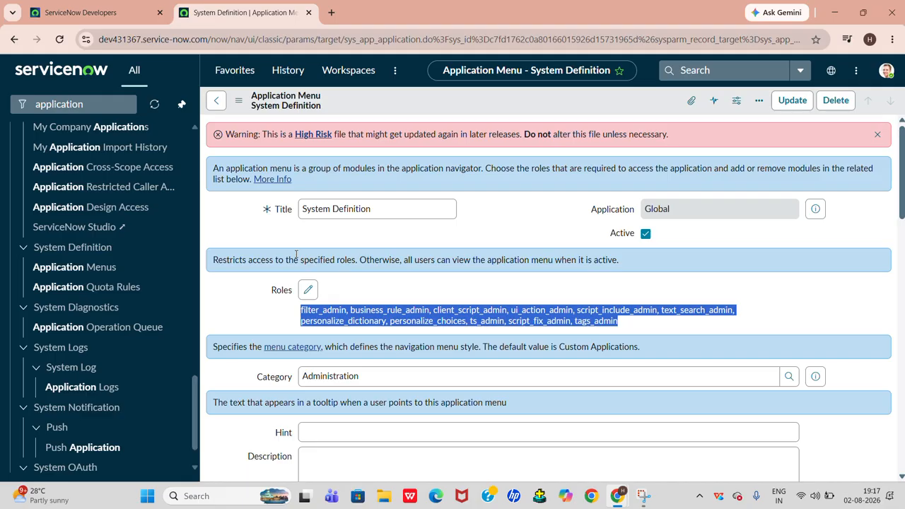
Clear all list filters, open the application menu titled "Notion", and examine its roles and modules
left_click(216, 100)
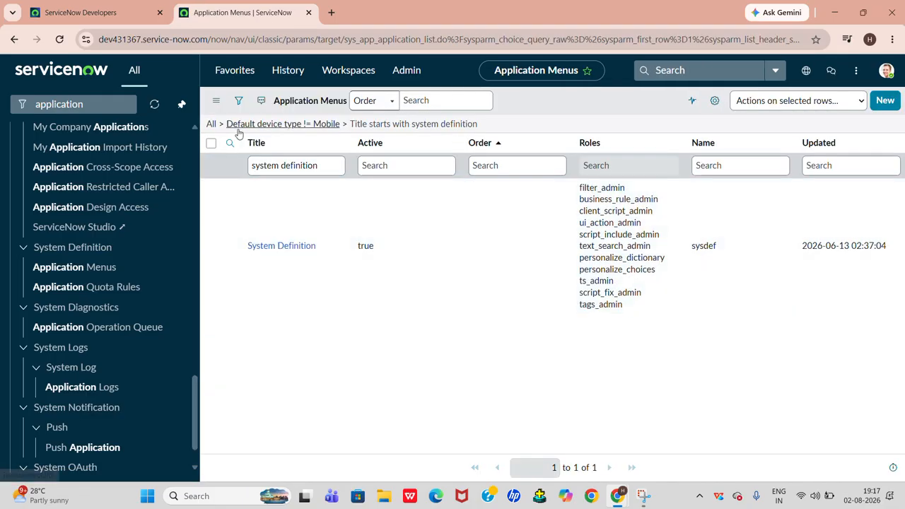
left_click(212, 123)
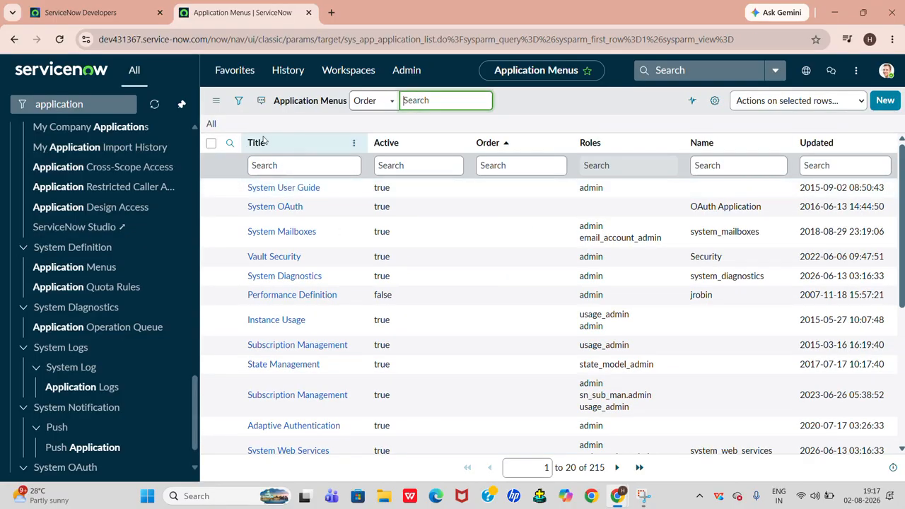
left_click(272, 164)
type("Notion")
key("Return")
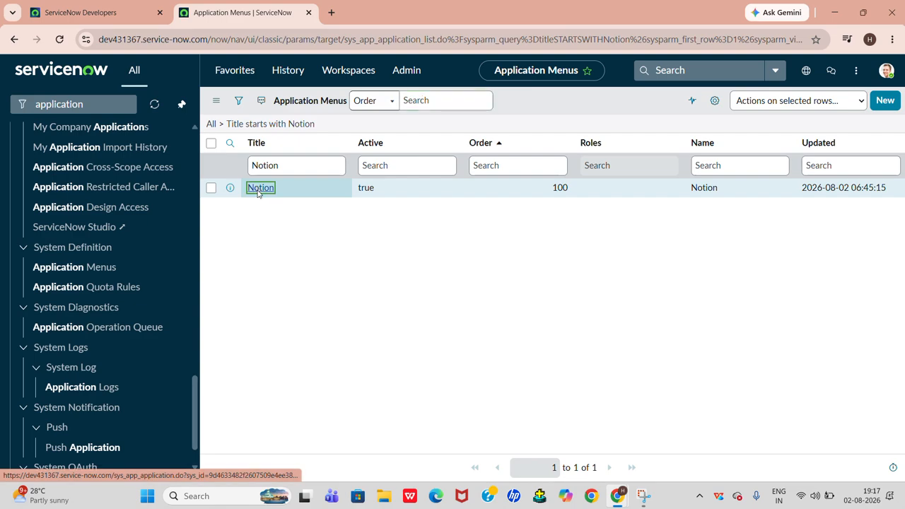
left_click(258, 189)
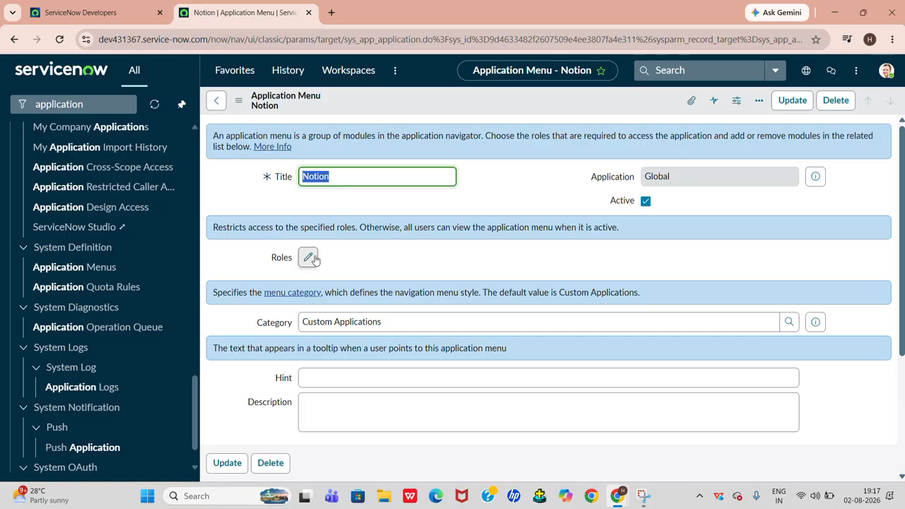
scroll(338, 281, "down", 3)
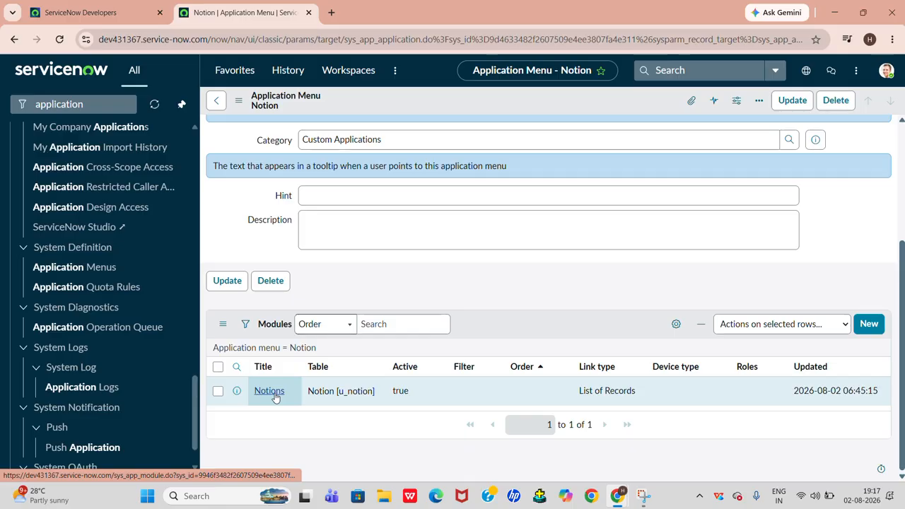
scroll(269, 232, "up", 1)
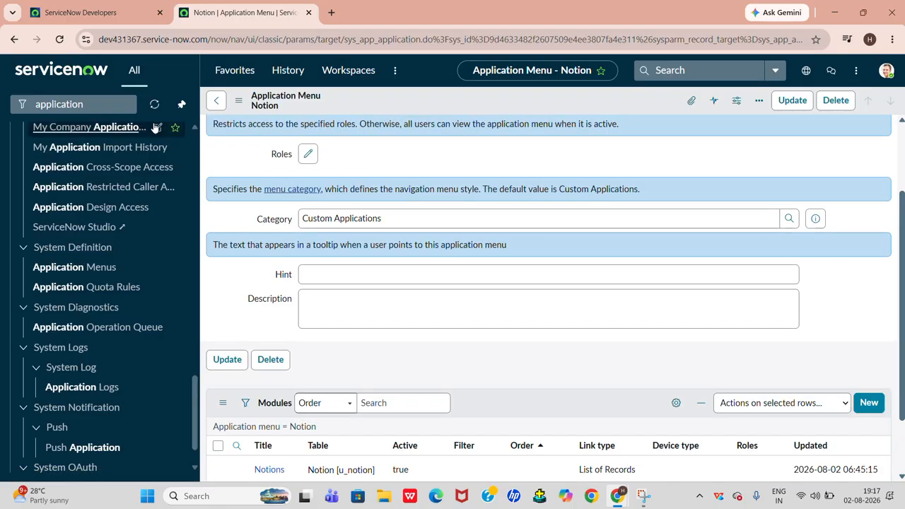
Search the navigator for "role" and open the Roles list under User Administration
double_click(102, 106)
key("BackSpace")
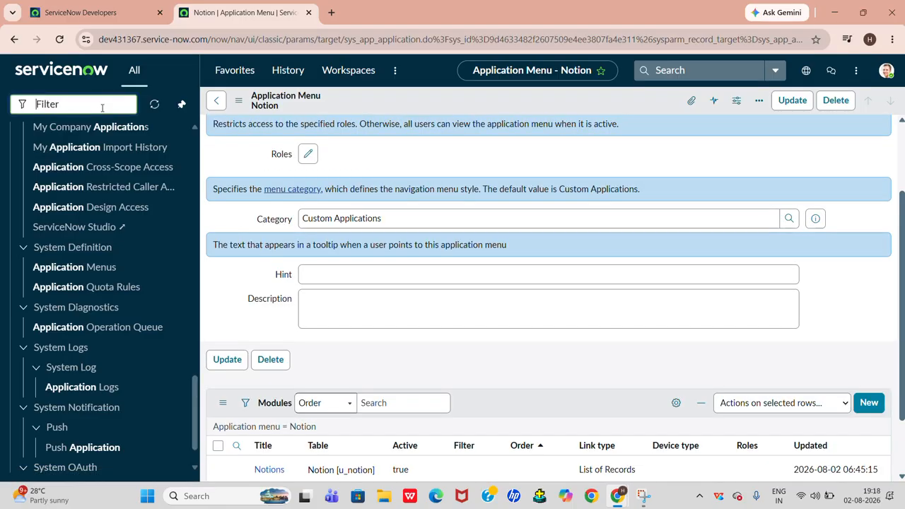
type("N")
key("BackSpace")
type("role")
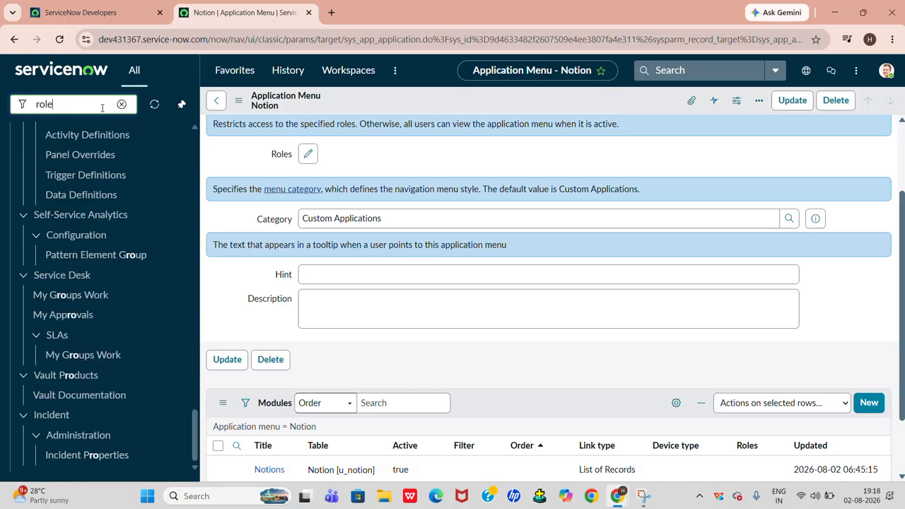
scroll(117, 166, "up", 15)
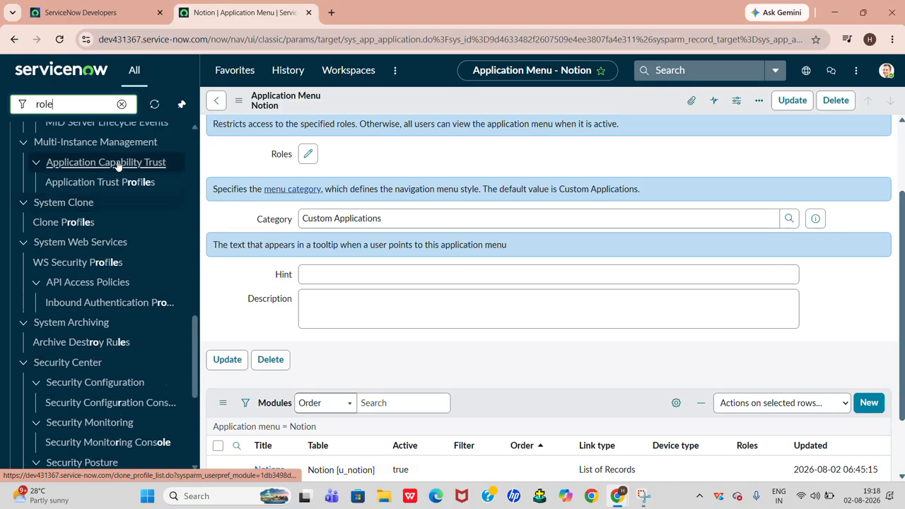
scroll(78, 319, "down", 2)
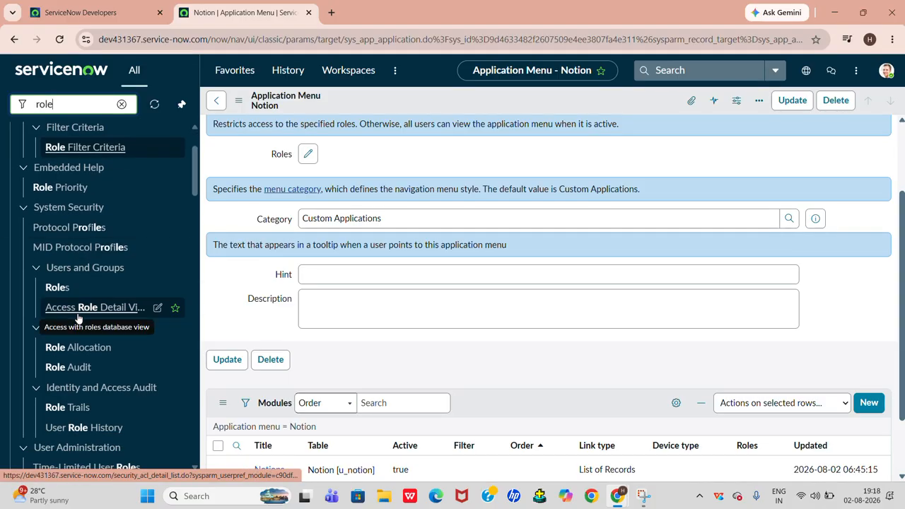
scroll(79, 319, "down", 1)
scroll(74, 322, "down", 3)
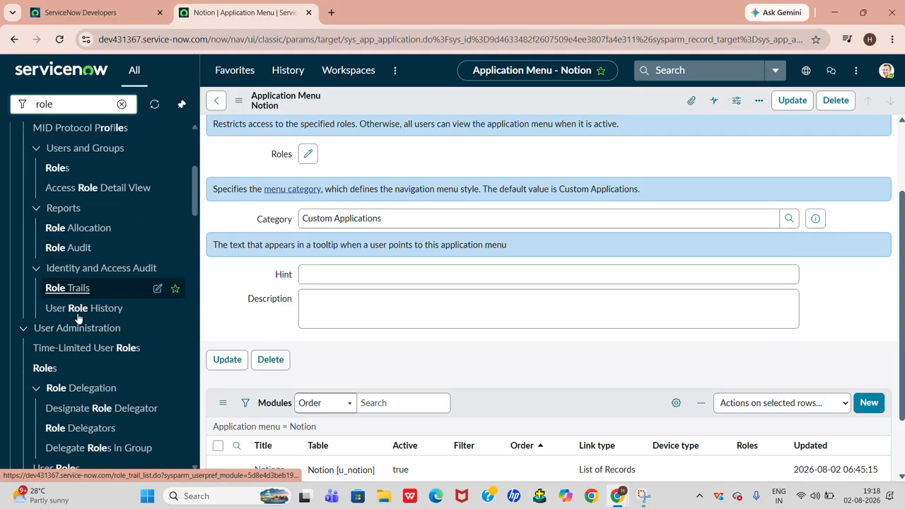
left_click(44, 328)
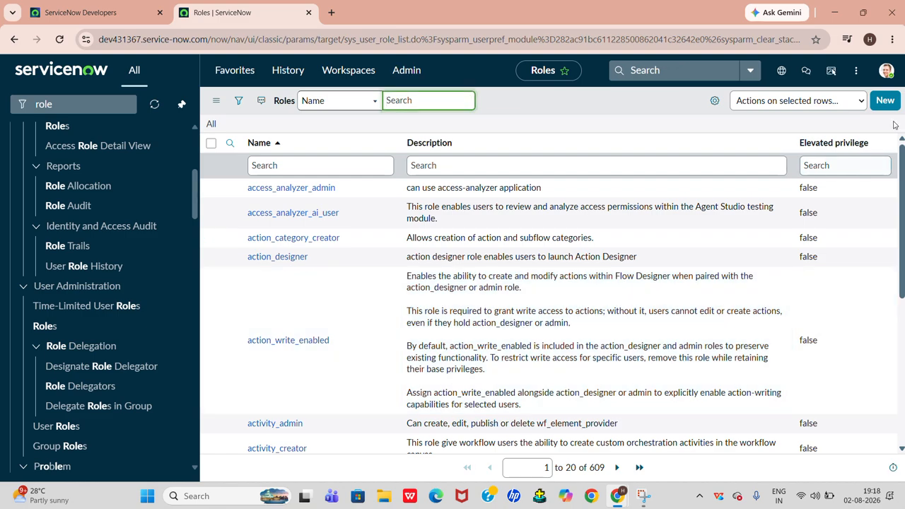
Create a new role named "Notion_role" and save it, keeping its record open
left_click(884, 100)
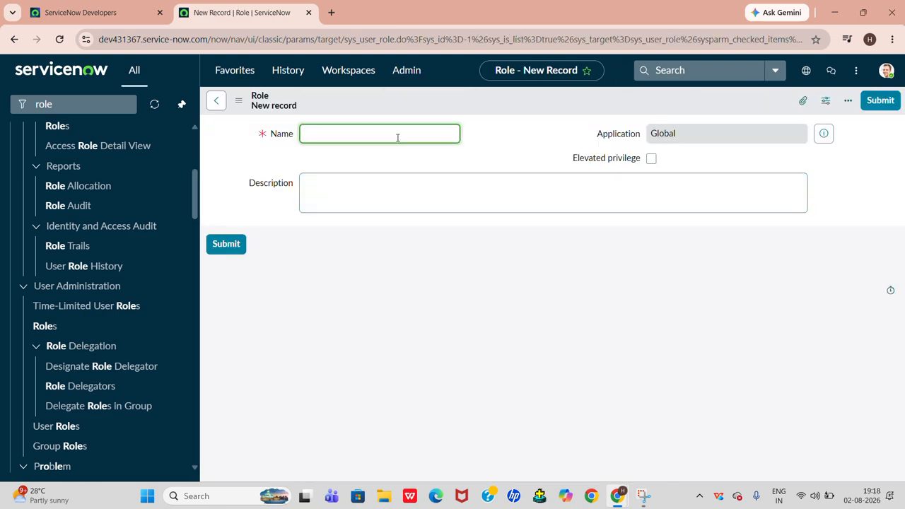
type("Notion_role")
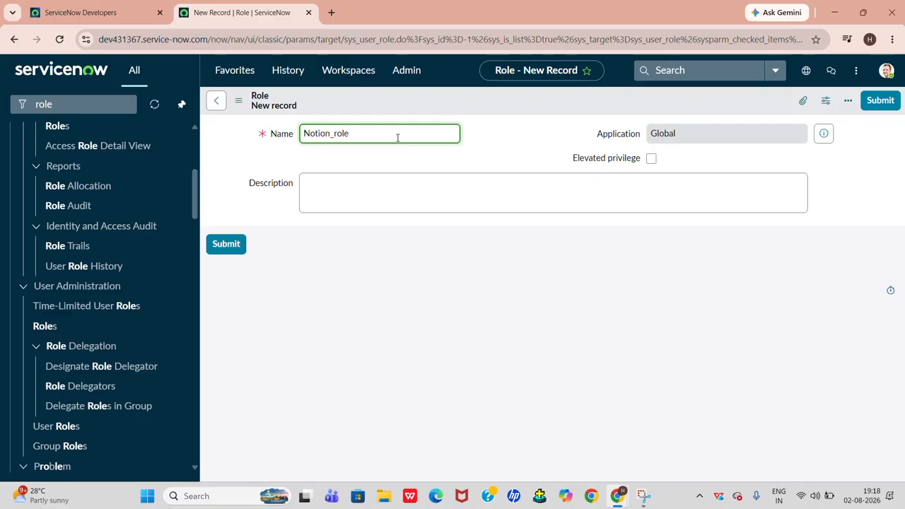
right_click(488, 110)
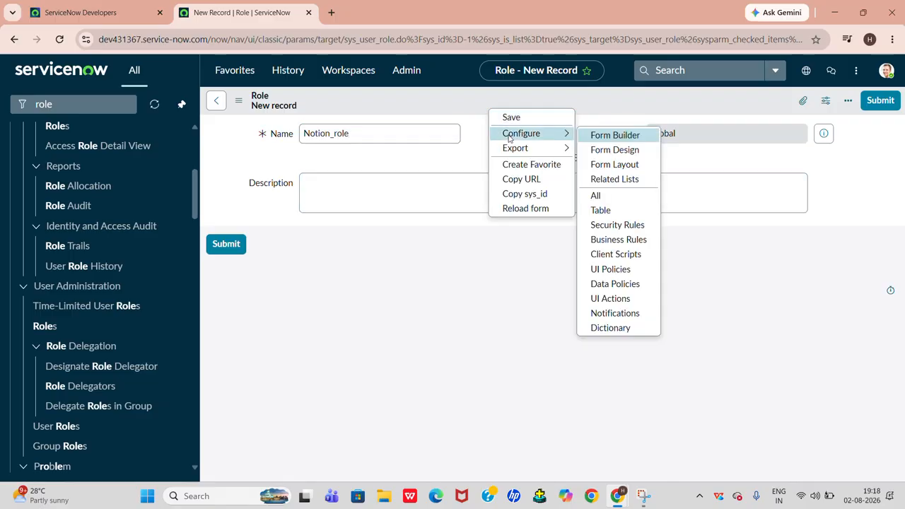
left_click(506, 117)
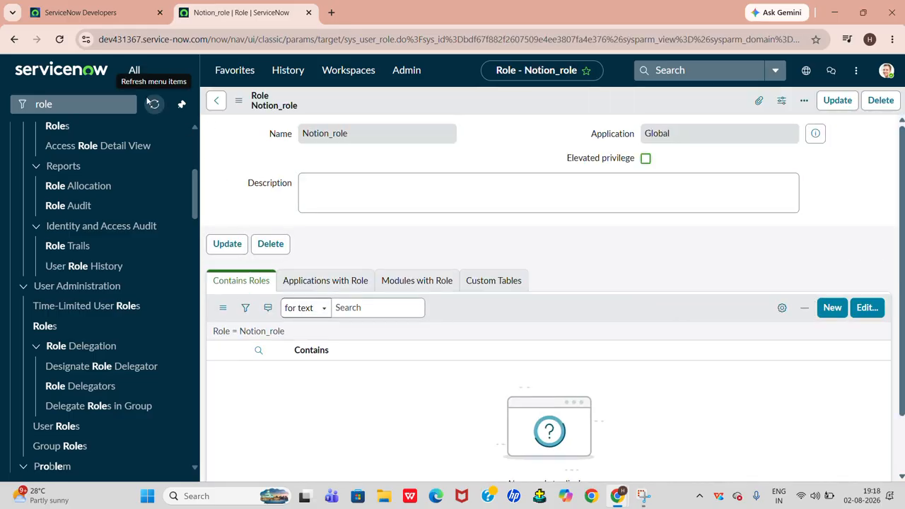
Search the navigator for "application menu" and open the Application Menus list under System Definition
left_click(125, 105)
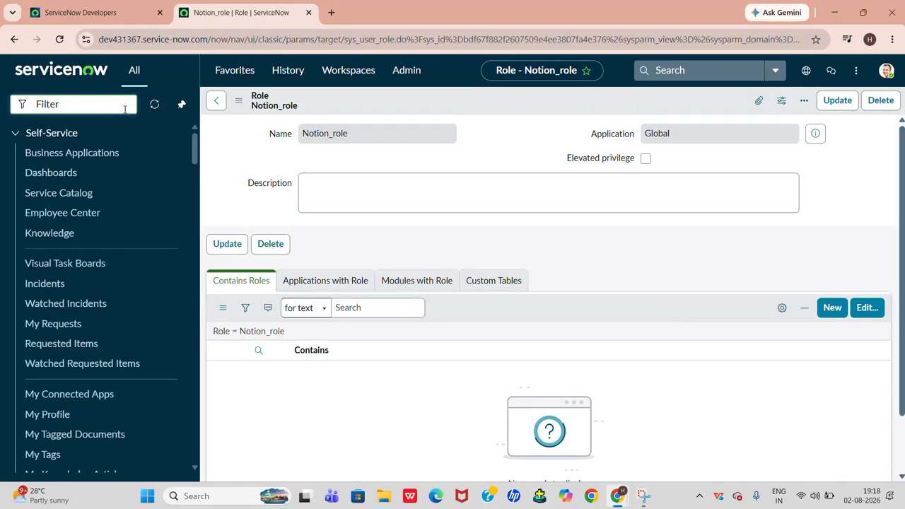
type("app")
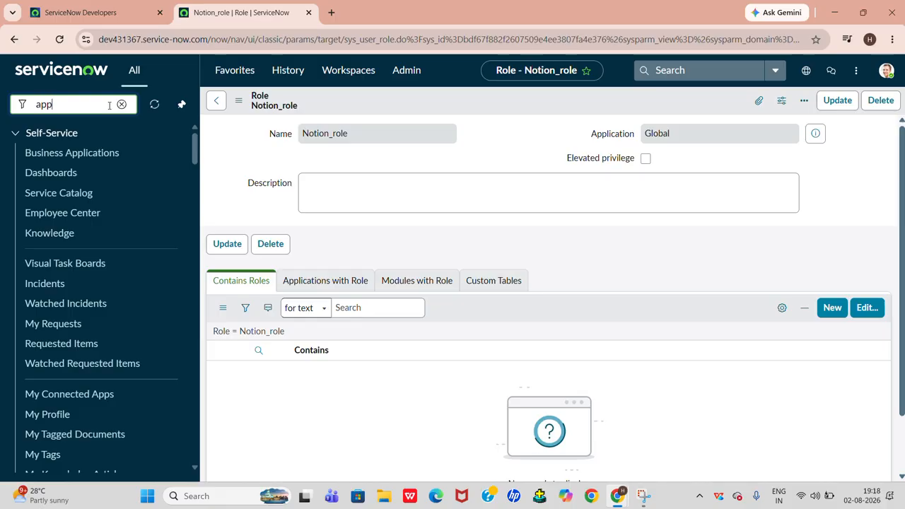
type("lication menu")
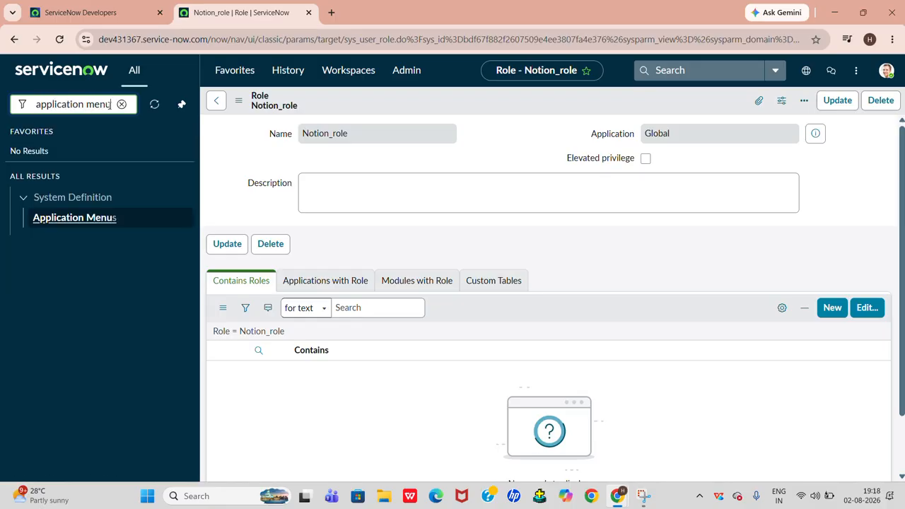
left_click(82, 222)
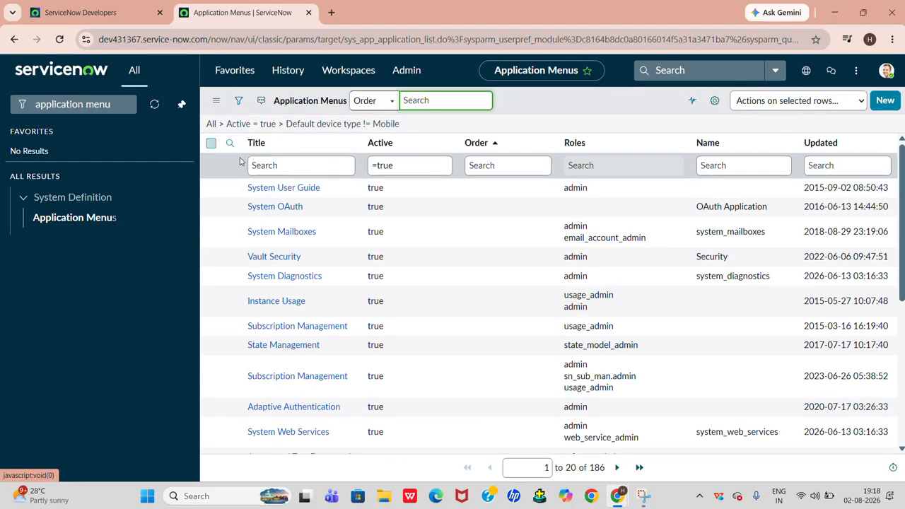
Filter the application menus by the title "notion" and open the Notion record
left_click(263, 165)
type("no")
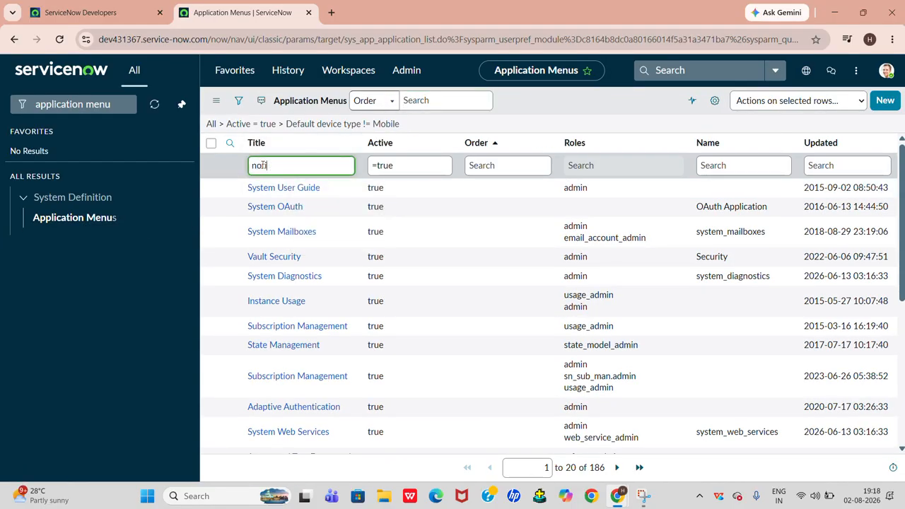
type("tion")
key("Return")
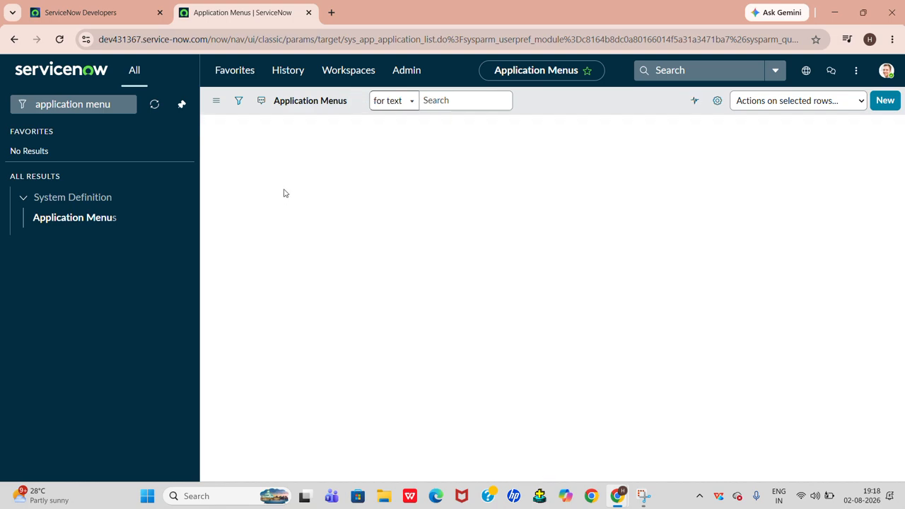
left_click(261, 187)
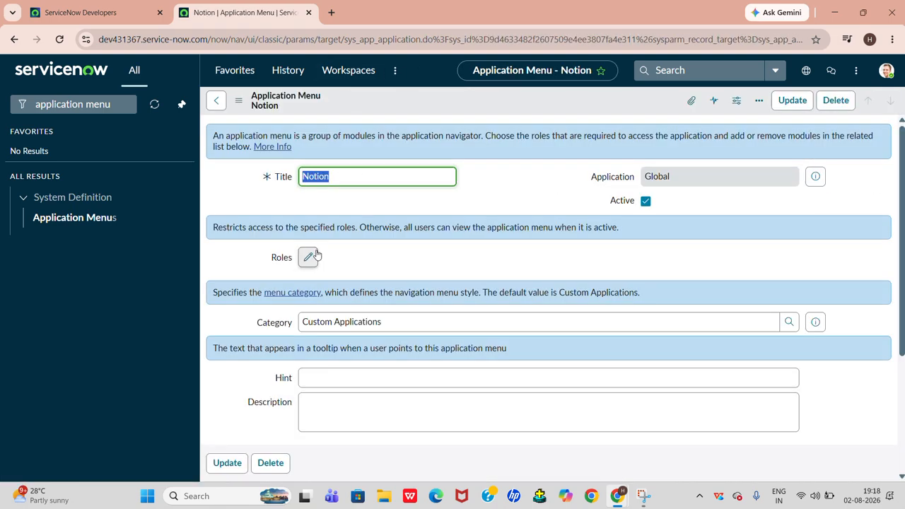
Add Notion_role to the roles of the Notion application menu
left_click(309, 258)
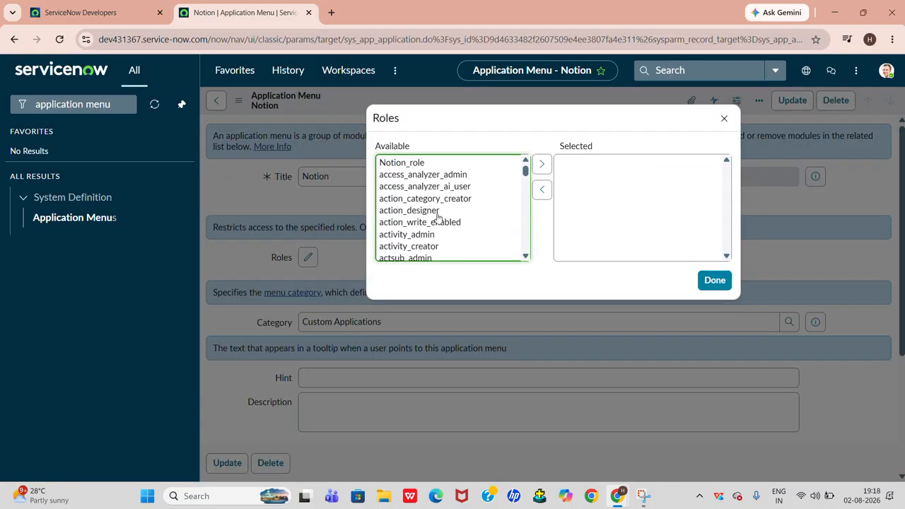
left_click(423, 164)
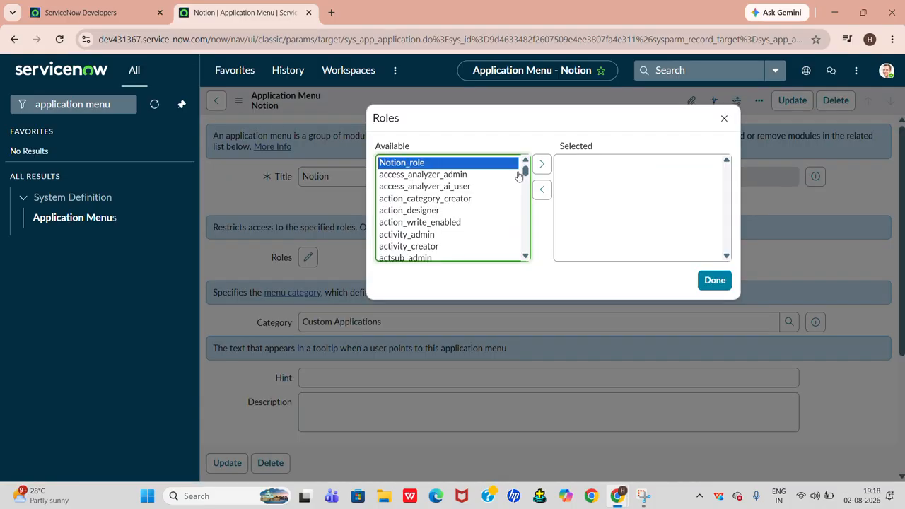
left_click(542, 163)
left_click(716, 280)
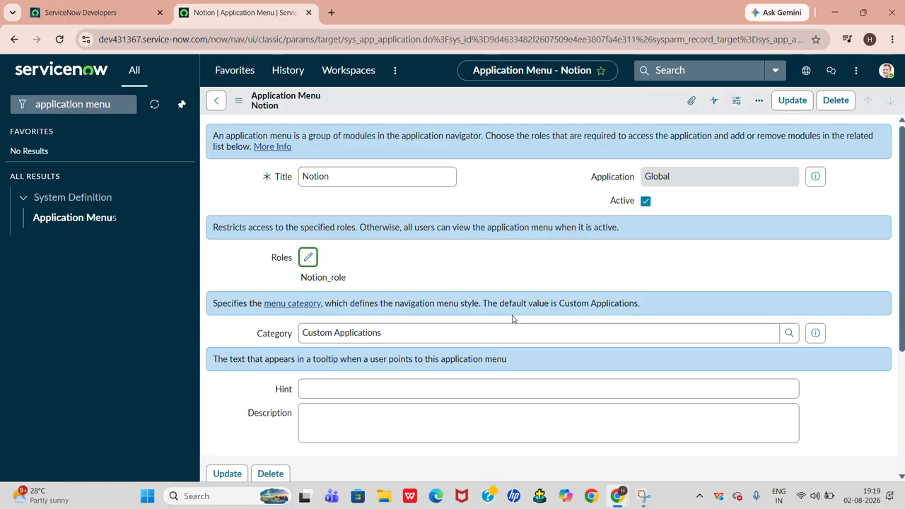
Open the Notions module from the application menu's related modules, leaving the form without saving its changes
scroll(513, 319, "down", 3)
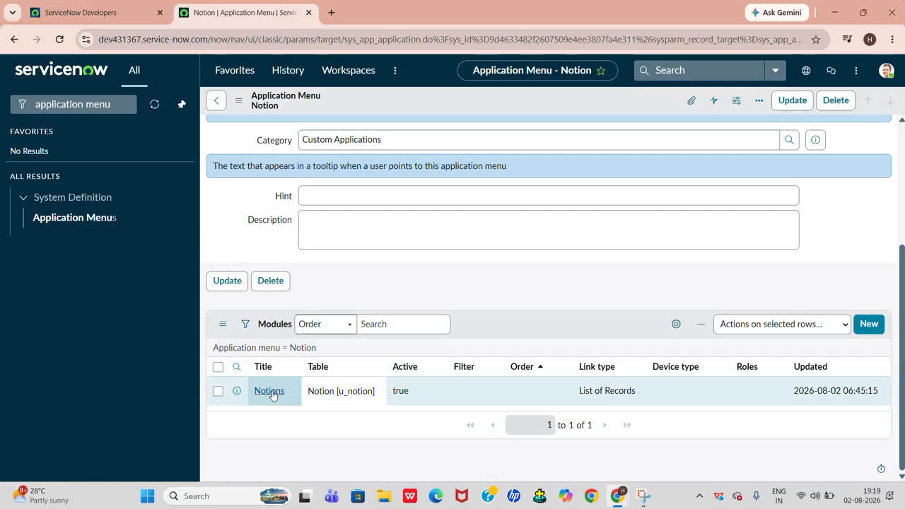
left_click(270, 391)
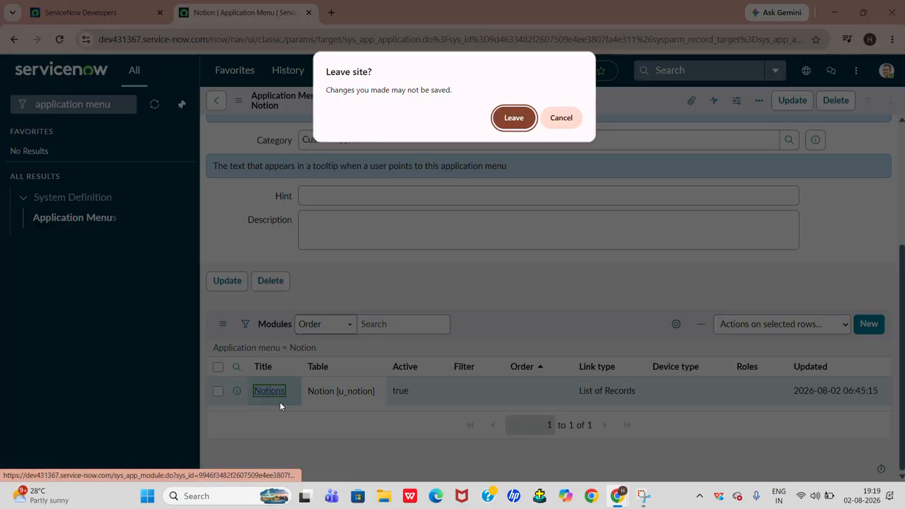
left_click(515, 118)
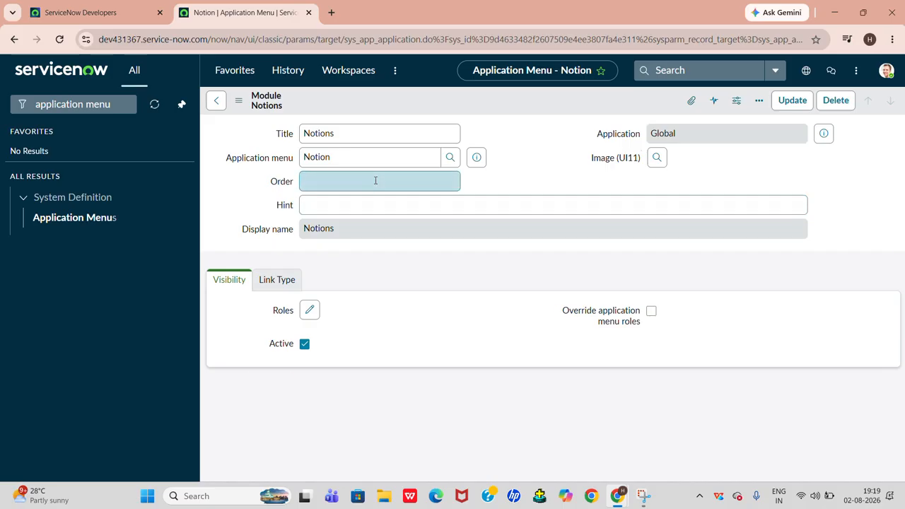
Restrict the Notions module to Notion_role and save the module record, keeping it open
left_click(308, 313)
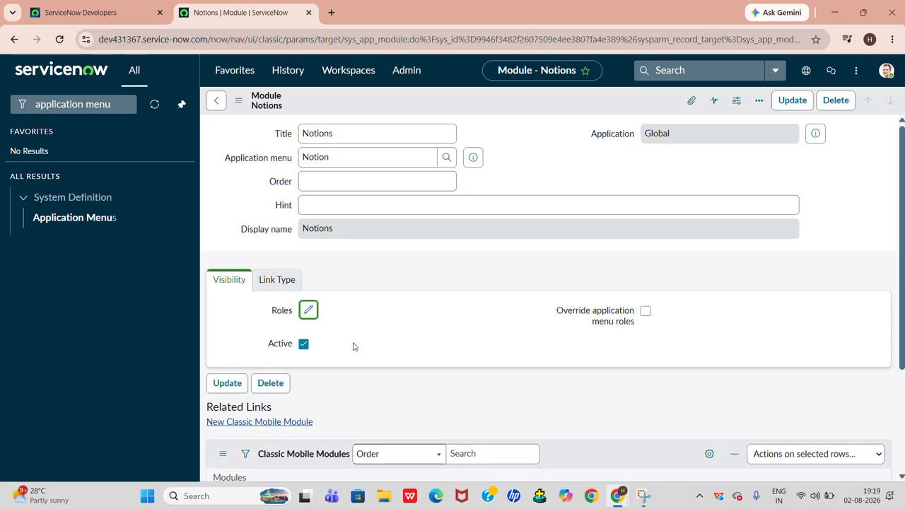
left_click(315, 317)
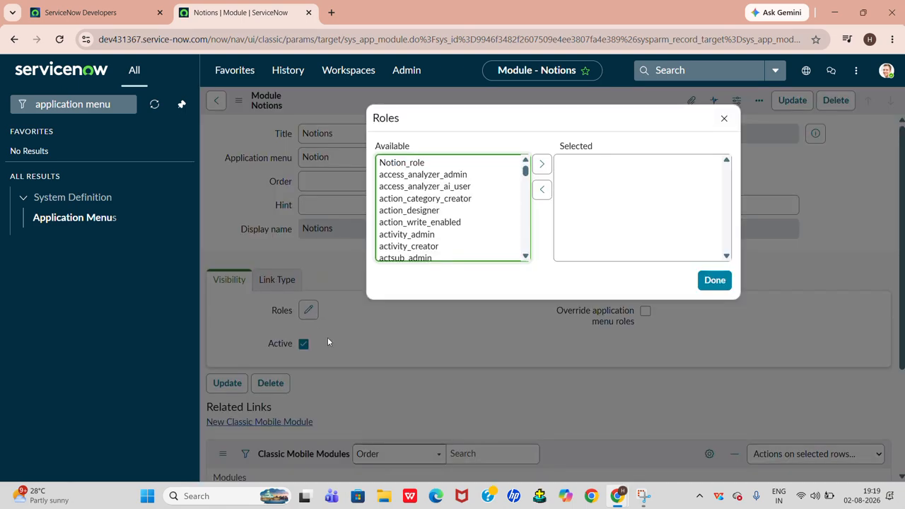
left_click(425, 163)
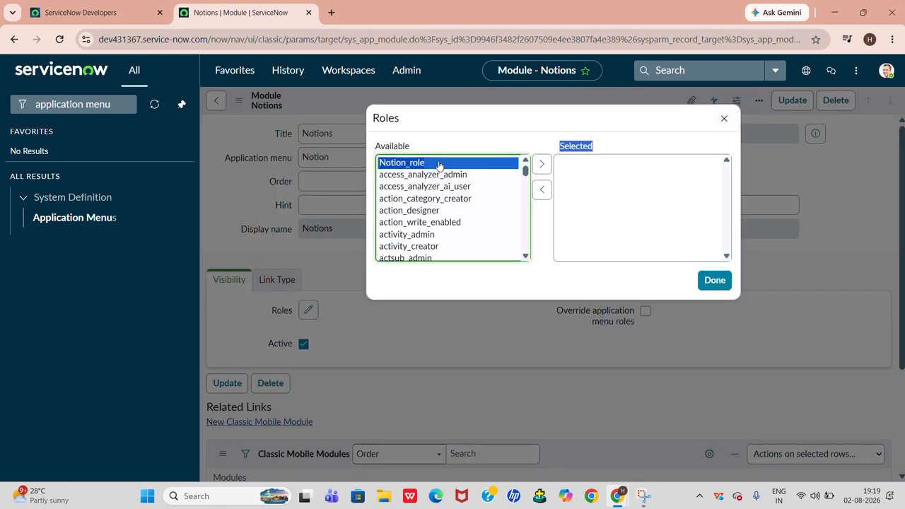
left_click(541, 165)
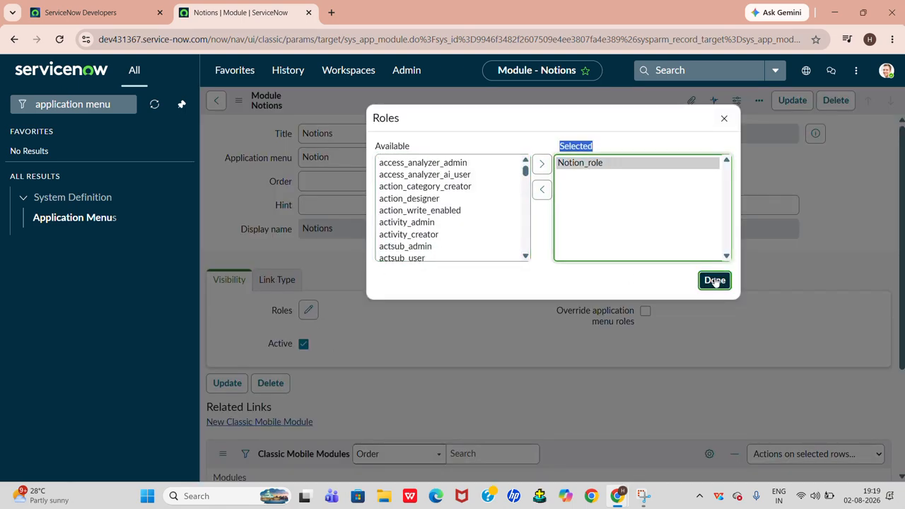
left_click(711, 280)
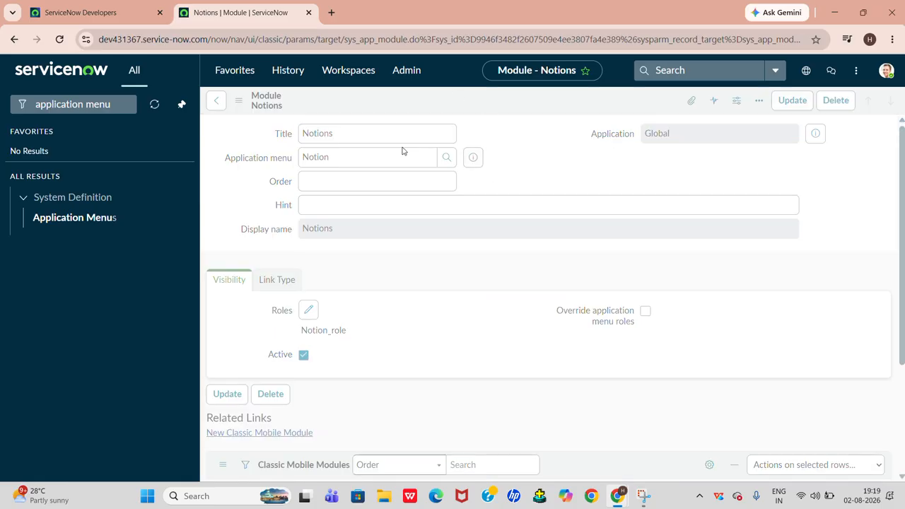
right_click(542, 111)
left_click(564, 118)
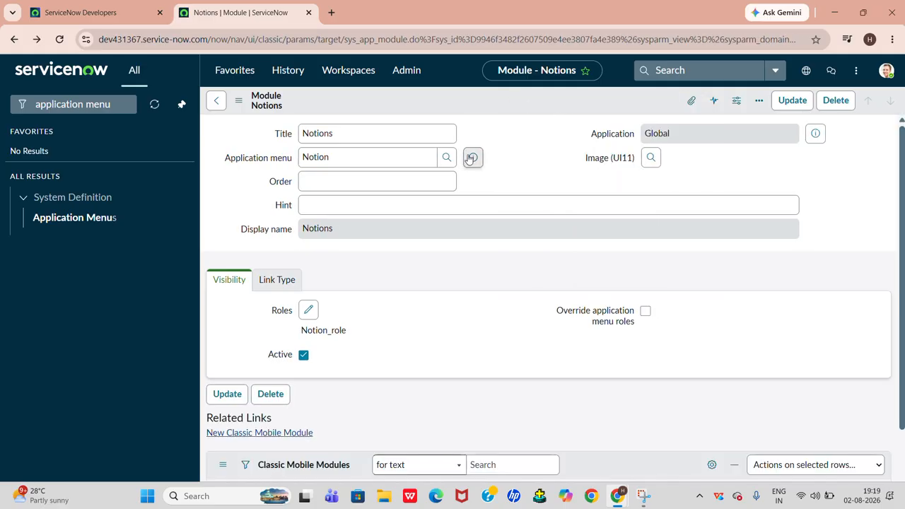
right_click(321, 112)
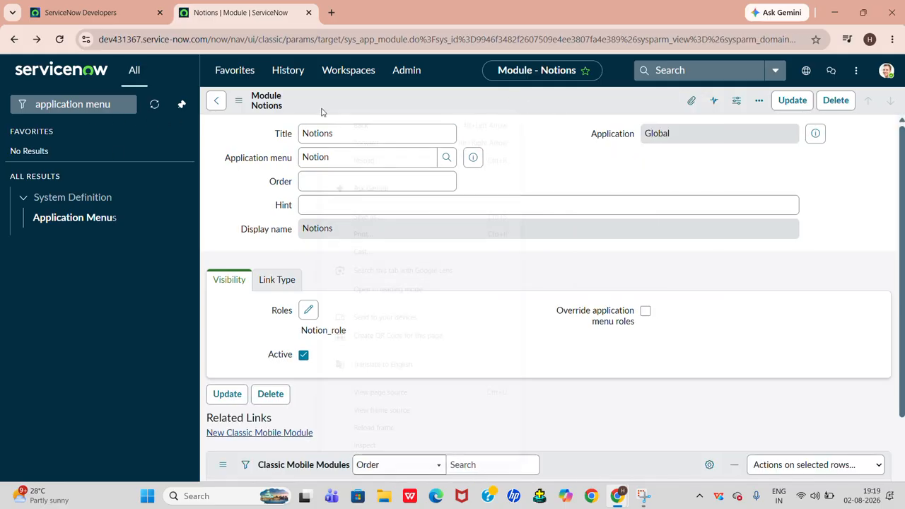
left_click(310, 103)
right_click(309, 100)
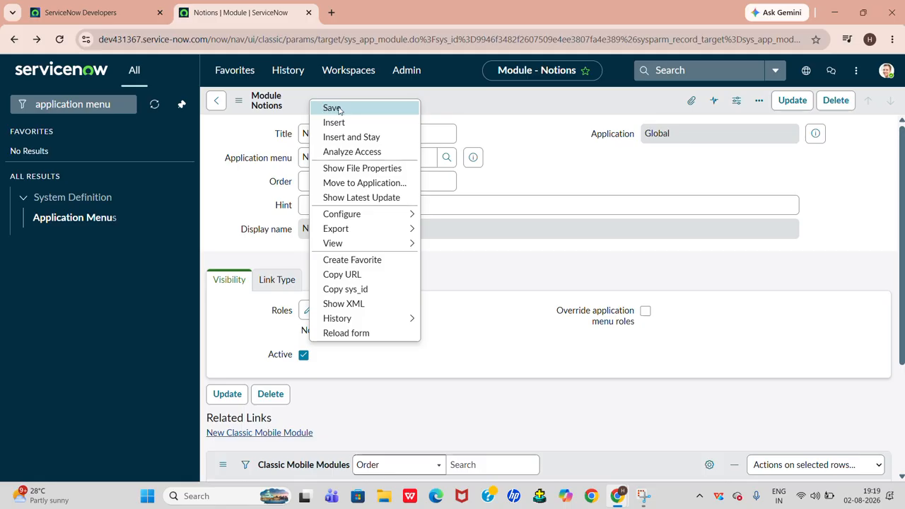
left_click(333, 108)
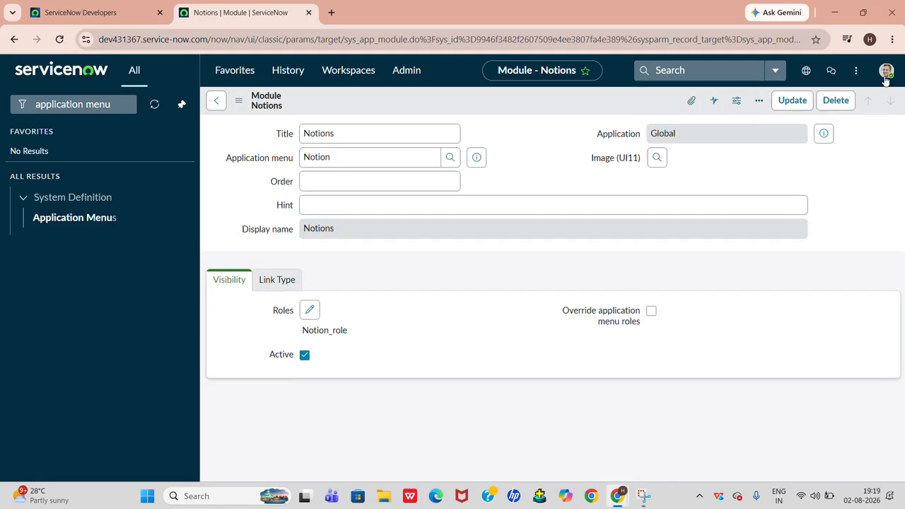
Impersonate the second user among the recent impersonations
left_click(886, 70)
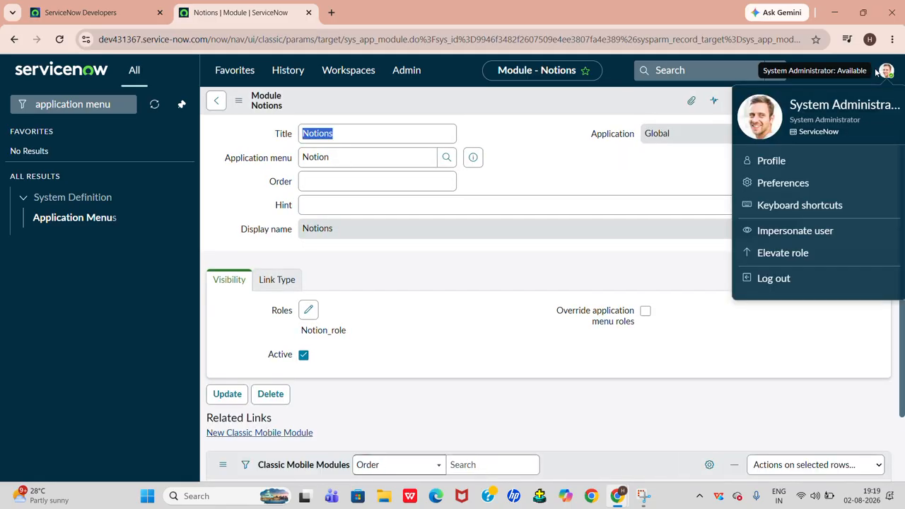
left_click(767, 232)
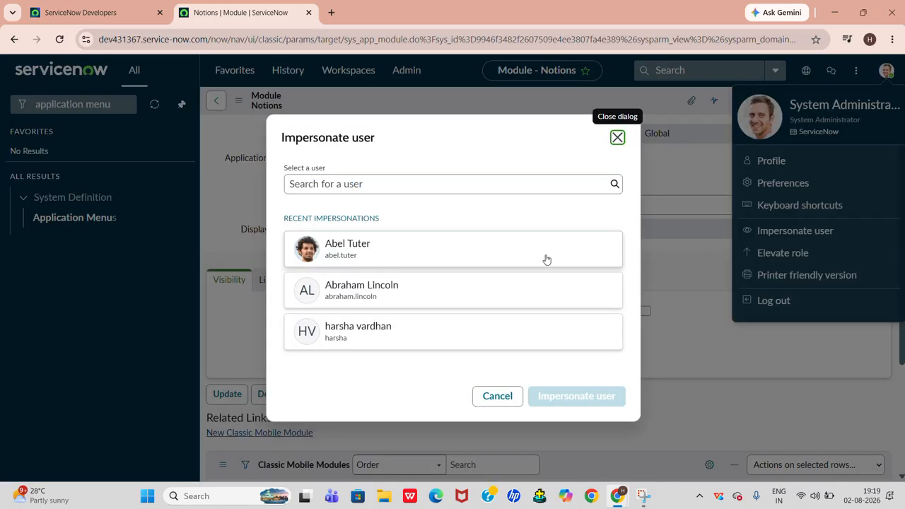
left_click(533, 295)
left_click(543, 399)
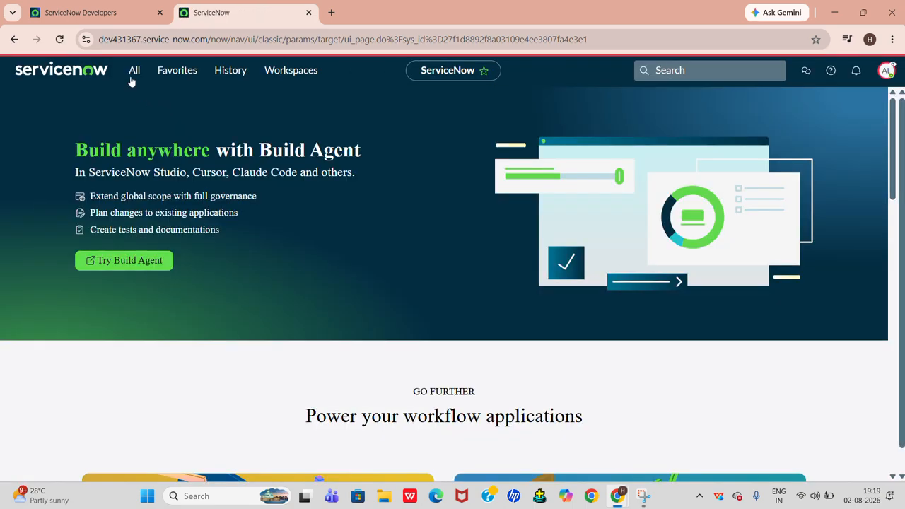
Search the navigator for "notion" as the impersonated user and end the impersonation
left_click(132, 75)
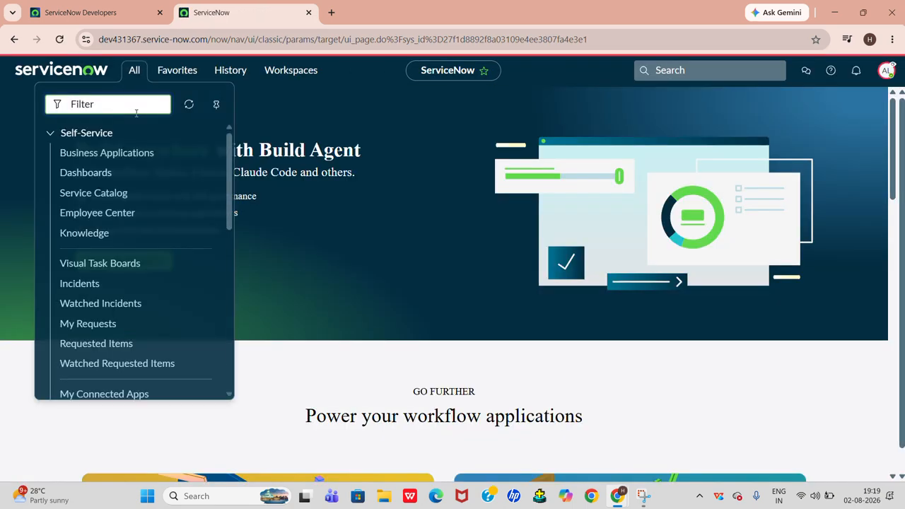
type("notion")
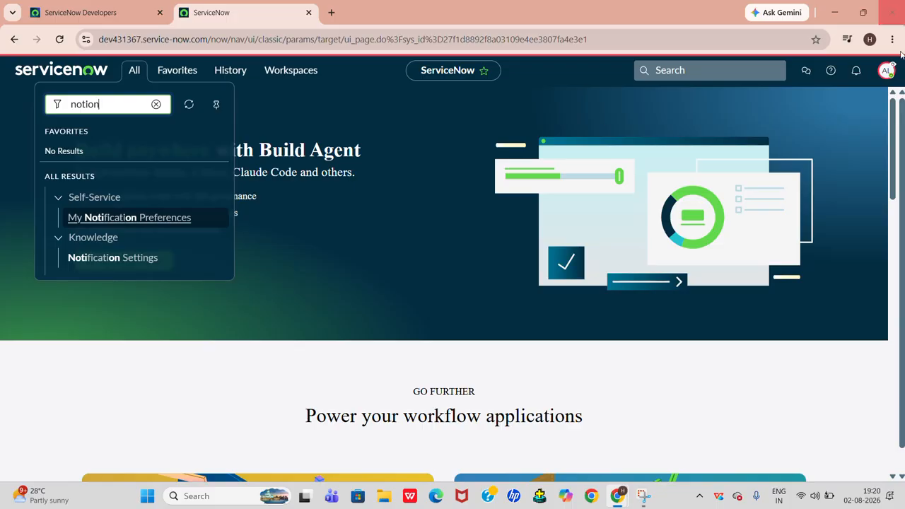
left_click(887, 70)
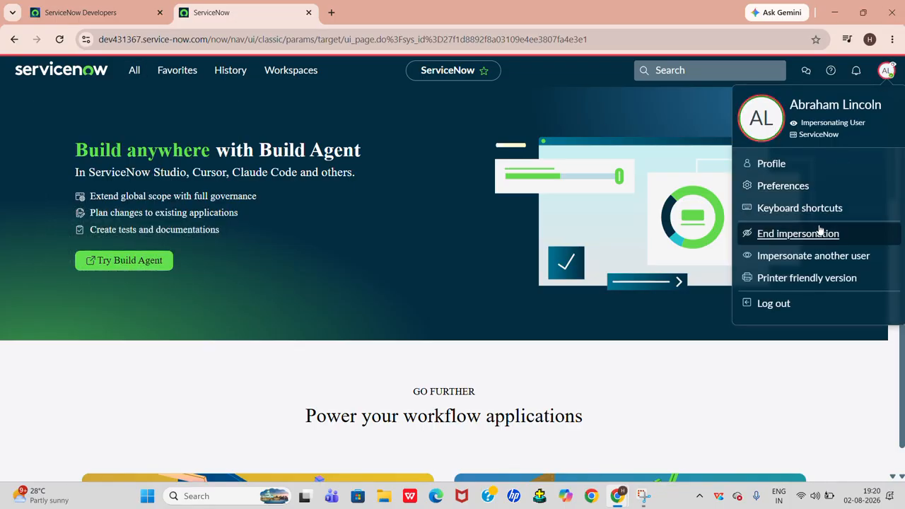
left_click(821, 232)
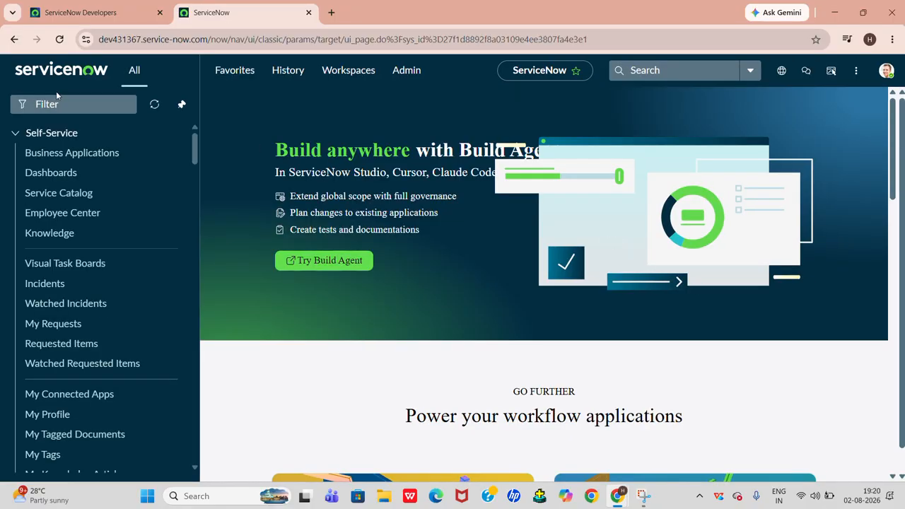
Search the navigator for "user" and open the Users list under User Administration
left_click(56, 99)
type("user")
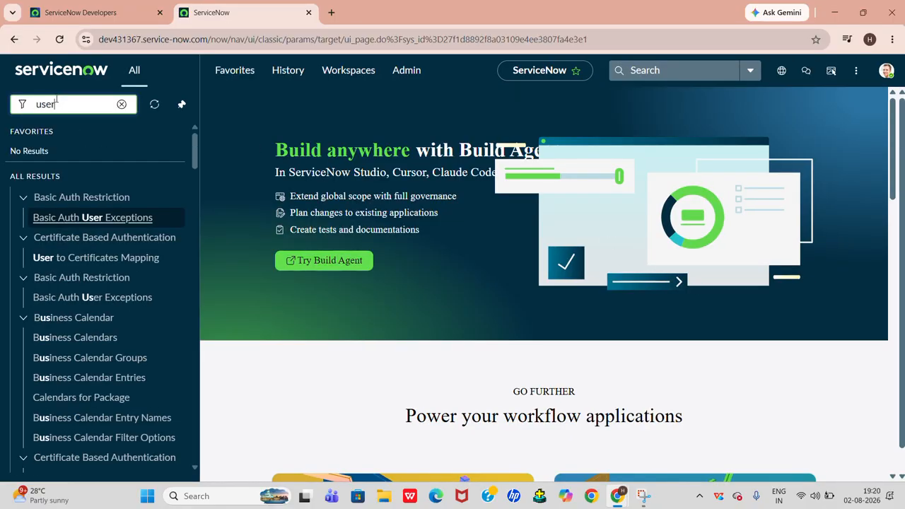
scroll(50, 339, "down", 10)
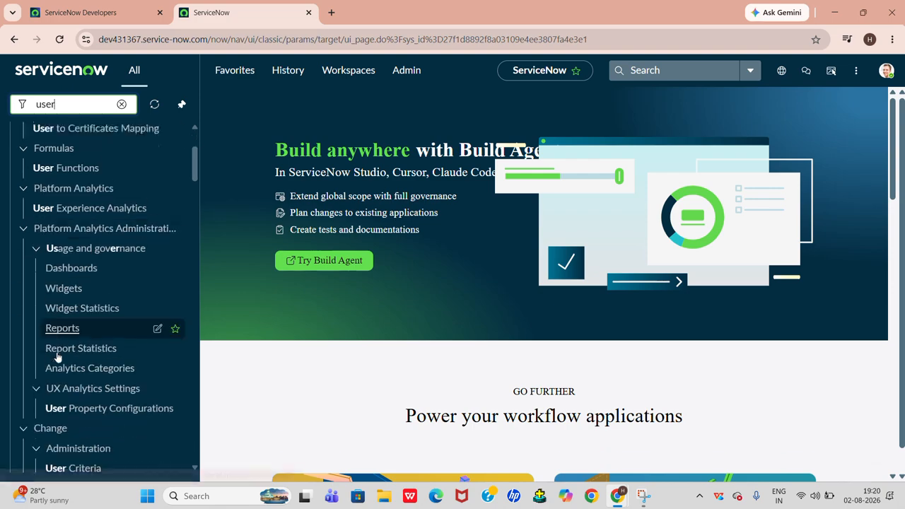
scroll(56, 358, "down", 10)
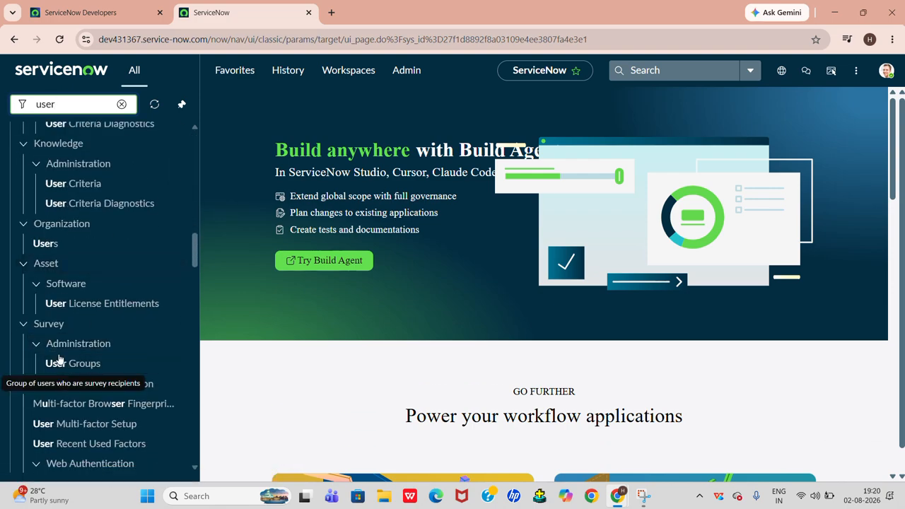
scroll(65, 339, "down", 3)
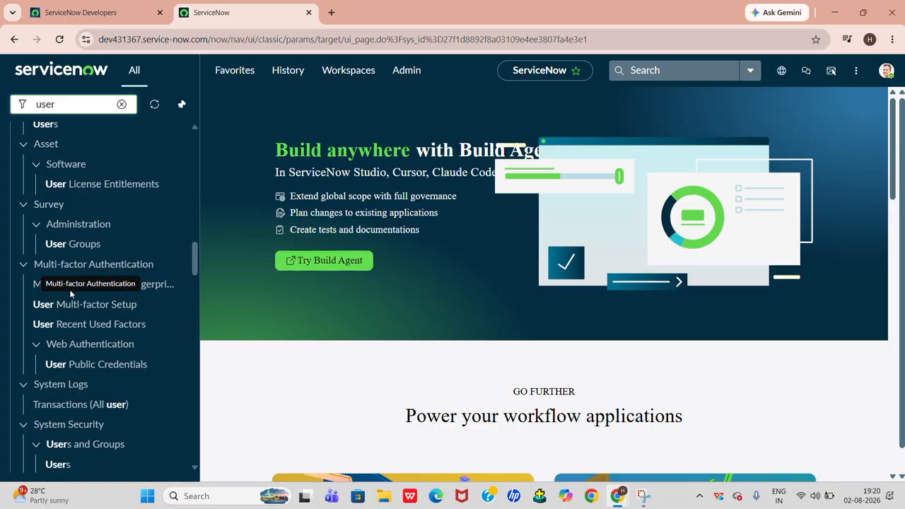
scroll(53, 415, "down", 6)
scroll(57, 416, "down", 3)
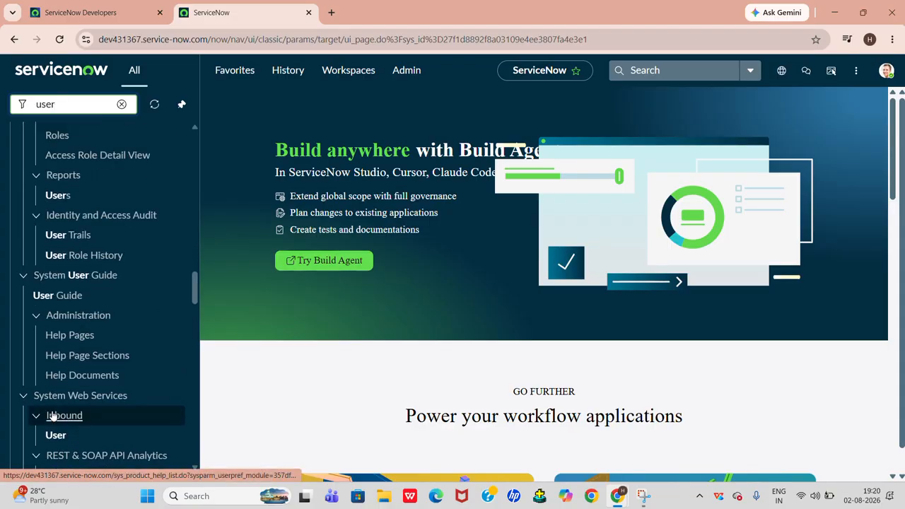
scroll(65, 347, "down", 5)
scroll(66, 345, "down", 3)
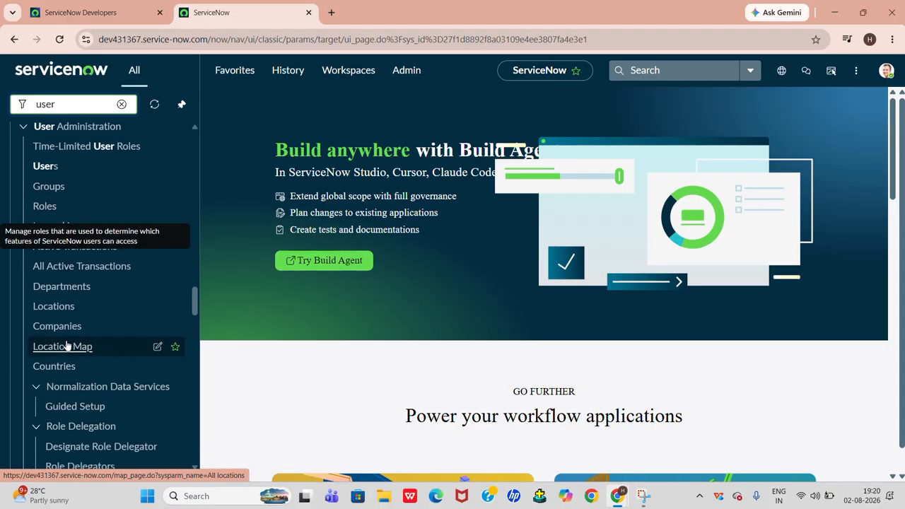
scroll(66, 346, "up", 1)
left_click(50, 231)
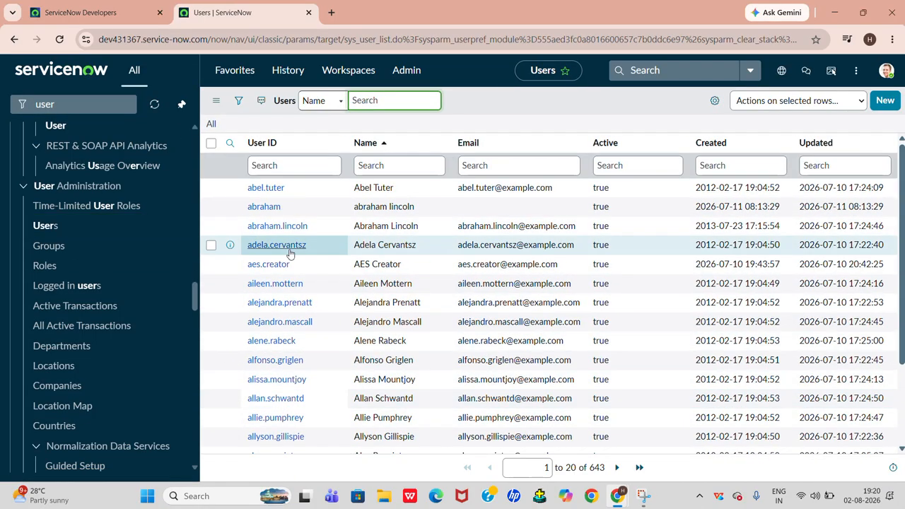
Open the third listed user's record and remove the money role from the user's roles list
left_click(291, 230)
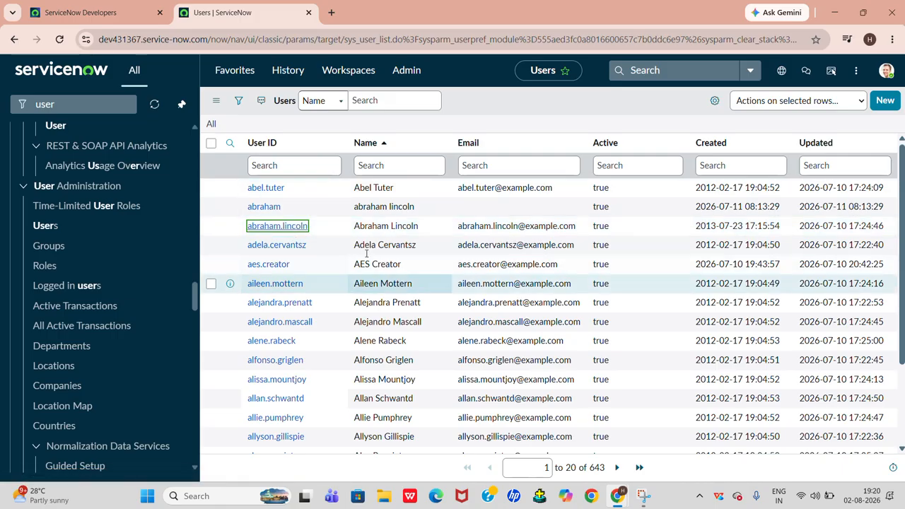
scroll(481, 273, "down", 6)
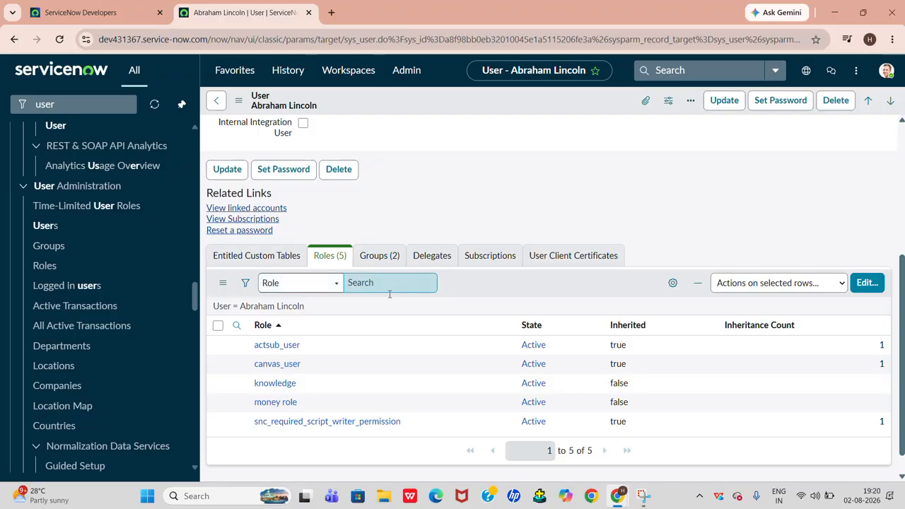
left_click(882, 285)
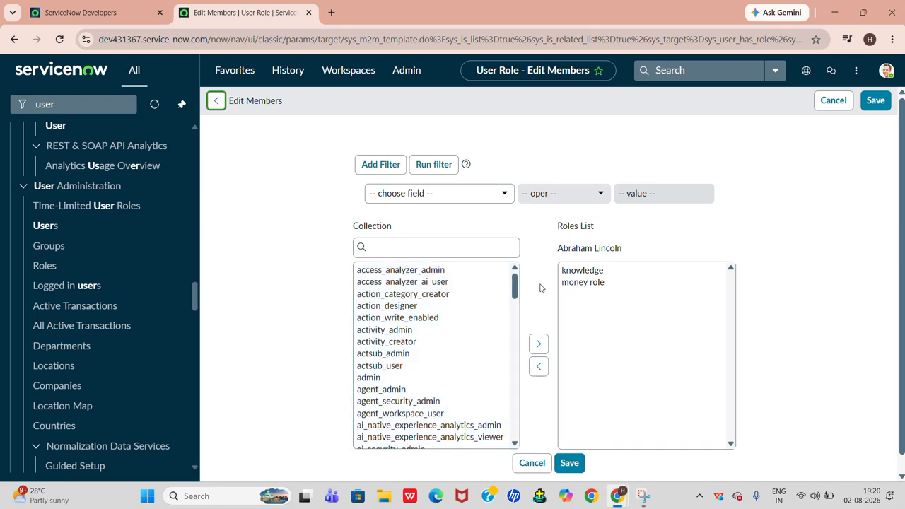
left_click(596, 283)
left_click(537, 366)
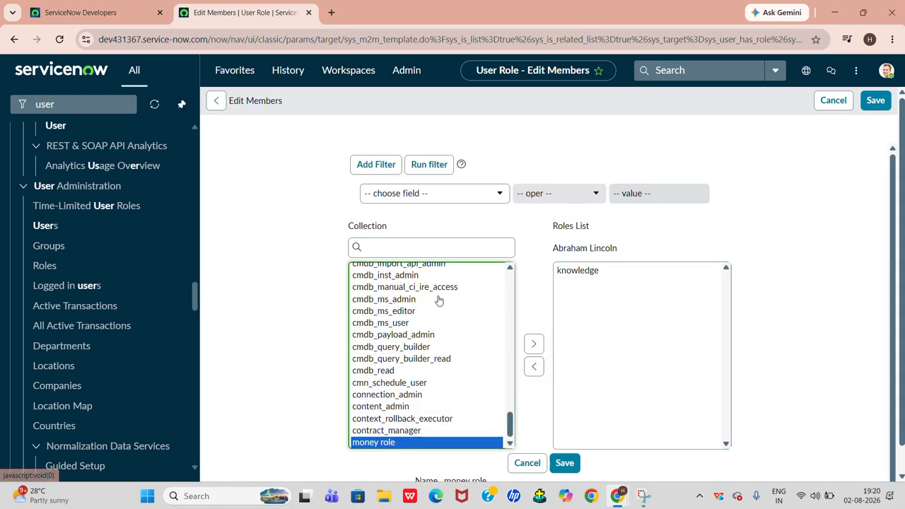
Find Notion_role in the role collection, add it to the user's roles list and save
left_click(427, 247)
type("notio")
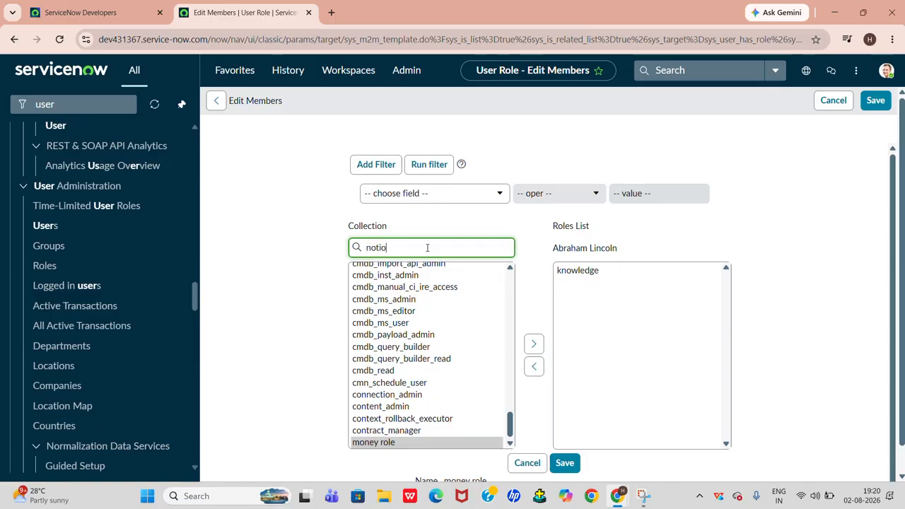
type("n")
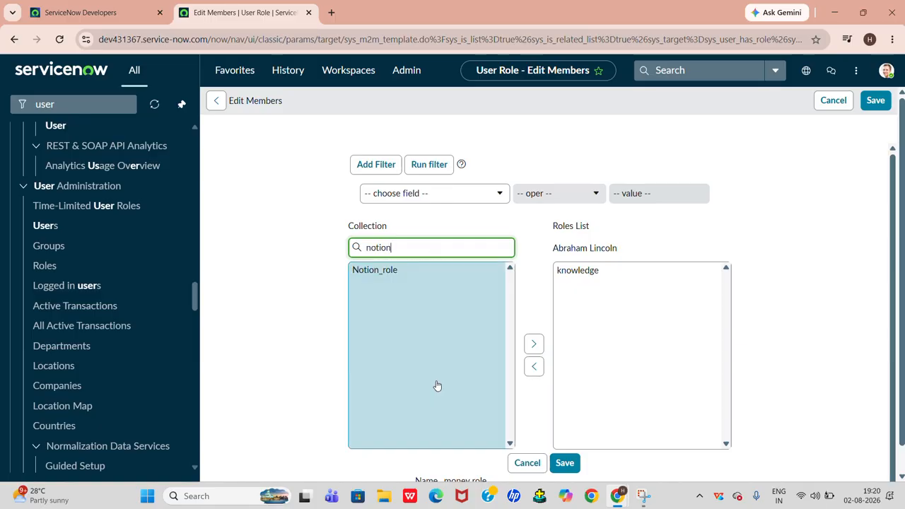
left_click(407, 274)
left_click(534, 344)
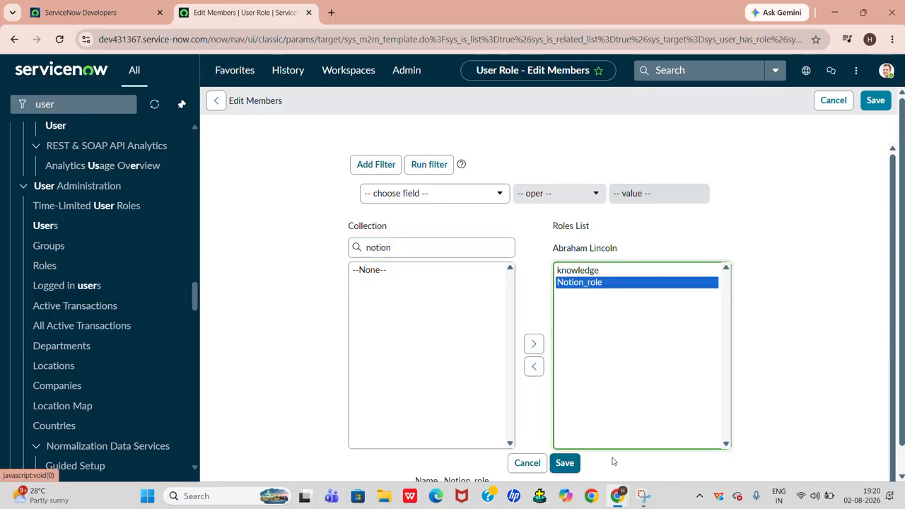
left_click(565, 462)
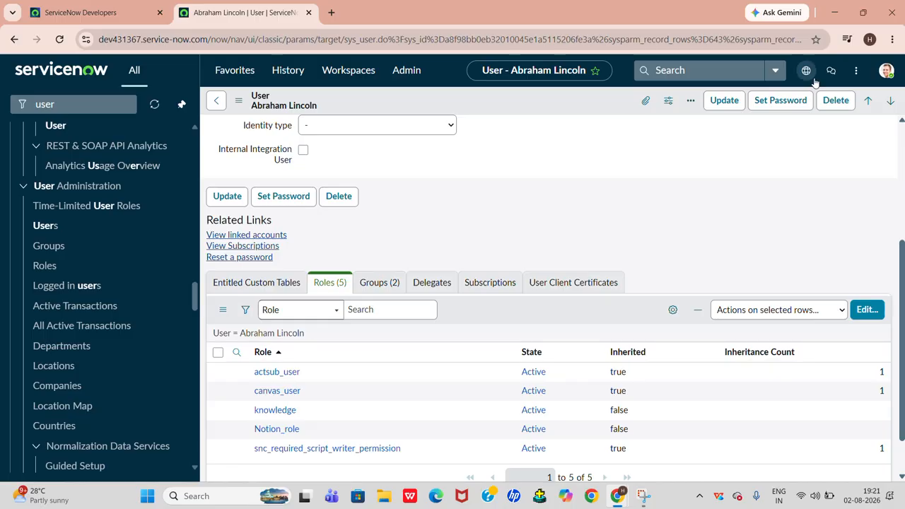
Impersonate the user just given Notion_role, second among the recent impersonations
left_click(897, 74)
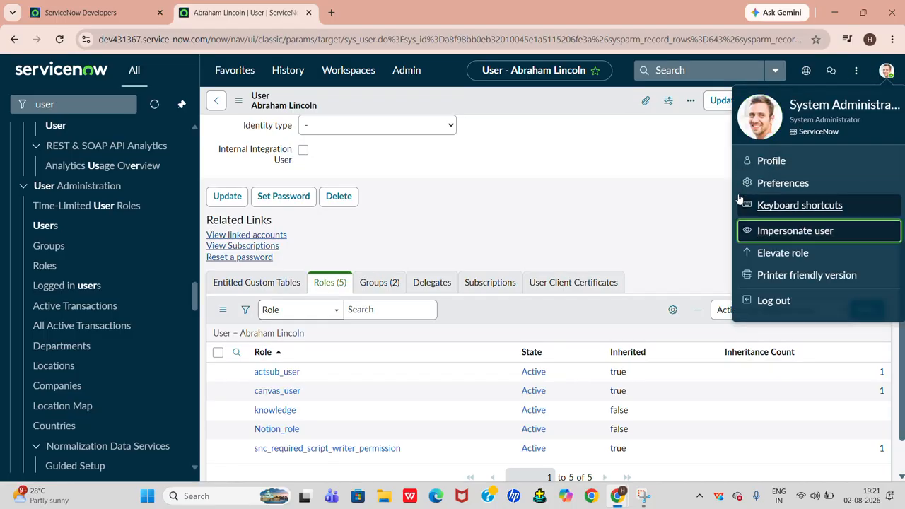
left_click(757, 231)
left_click(431, 293)
left_click(538, 400)
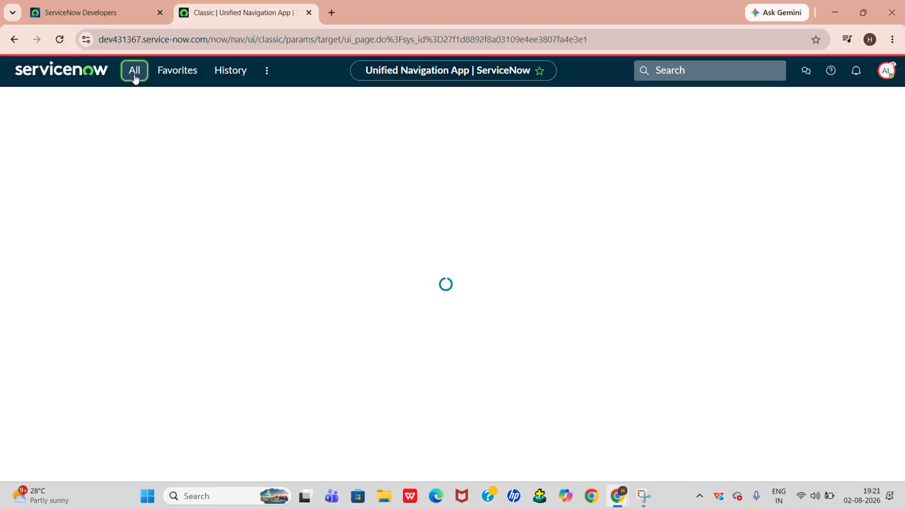
Search the navigator for "notion" as the user with Notion_role and end the impersonation
left_click(134, 72)
type("notion")
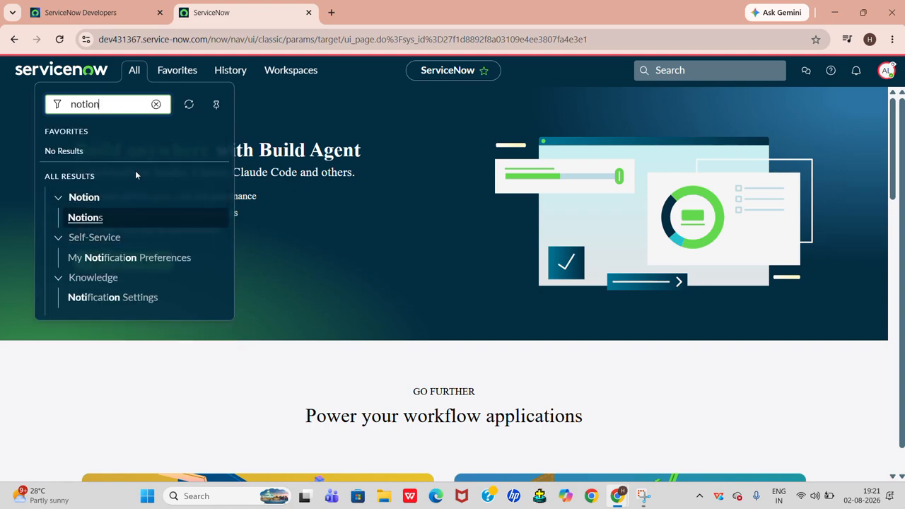
left_click(884, 71)
left_click(805, 242)
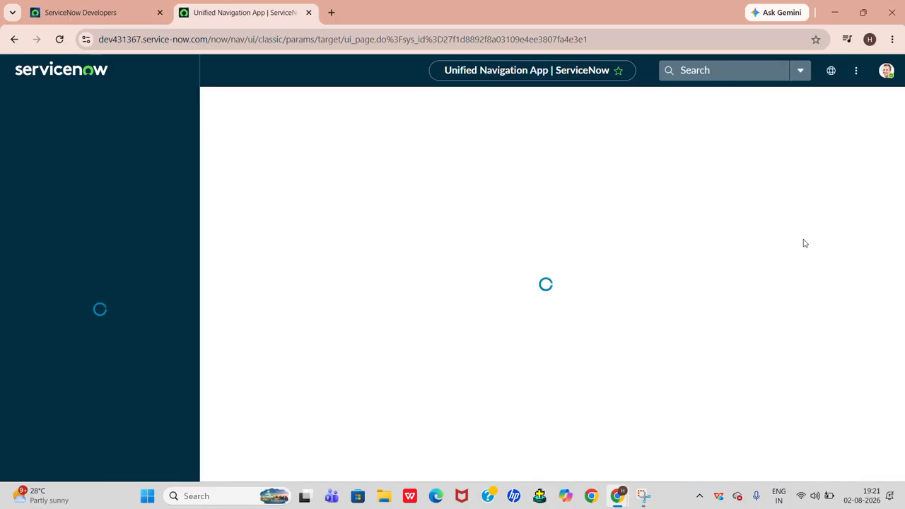
Impersonate the first user among the recent impersonations
left_click(885, 71)
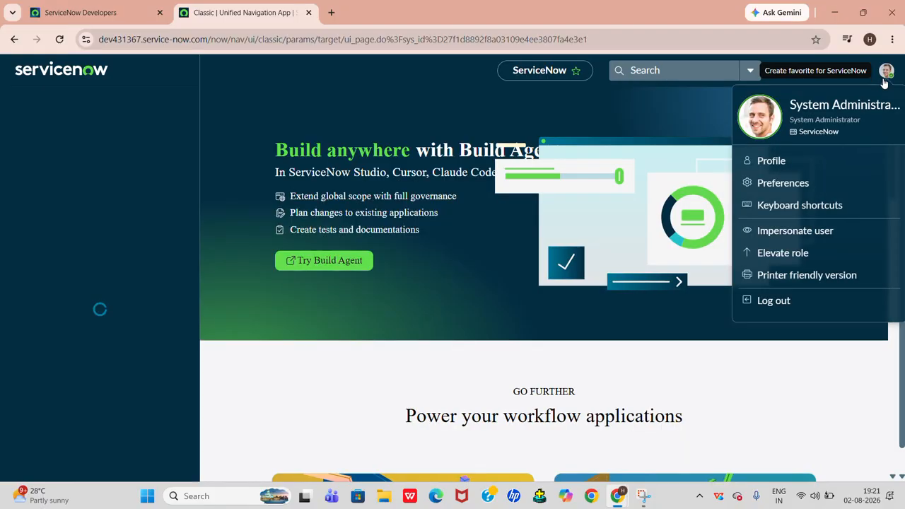
left_click(771, 232)
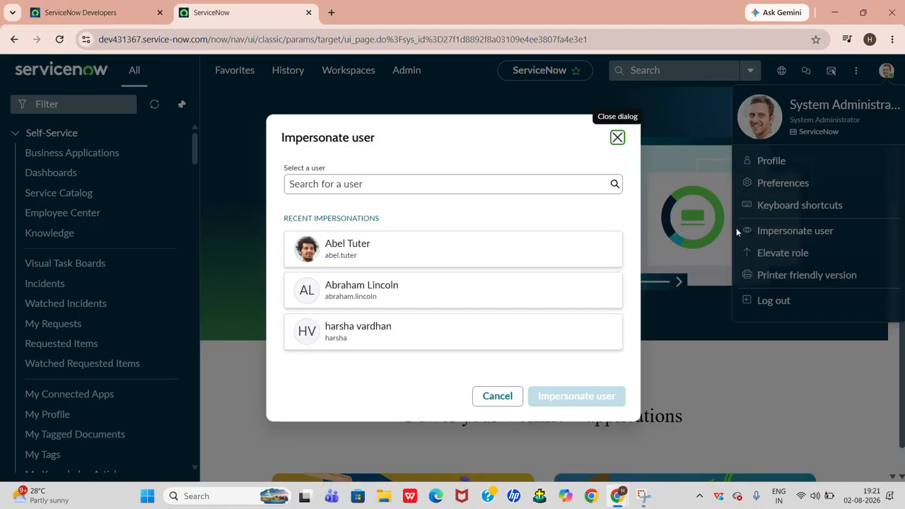
left_click(523, 236)
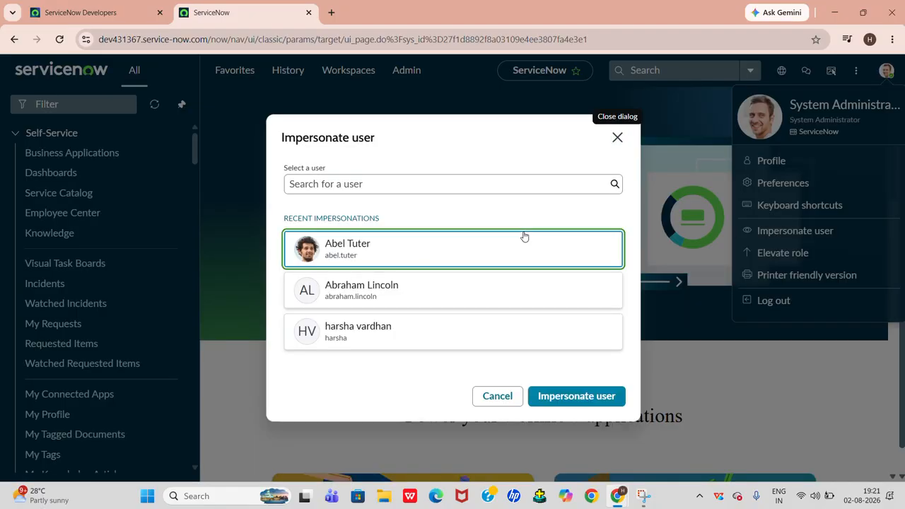
left_click(560, 400)
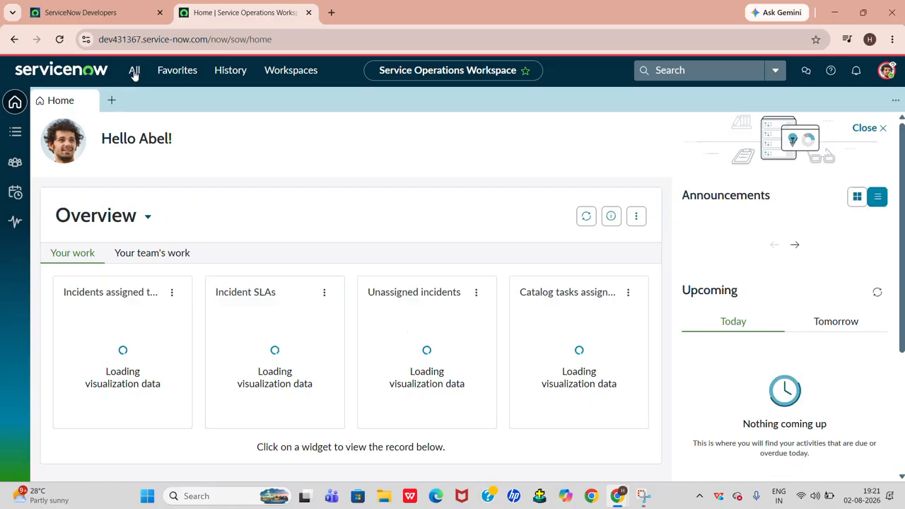
Search the navigator for "notio" as the first recent user and end the impersonation
left_click(135, 69)
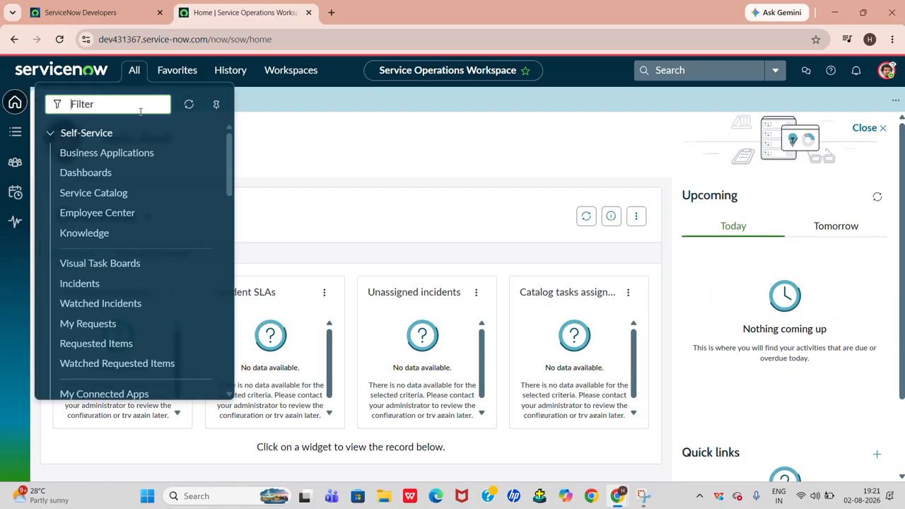
type("notio")
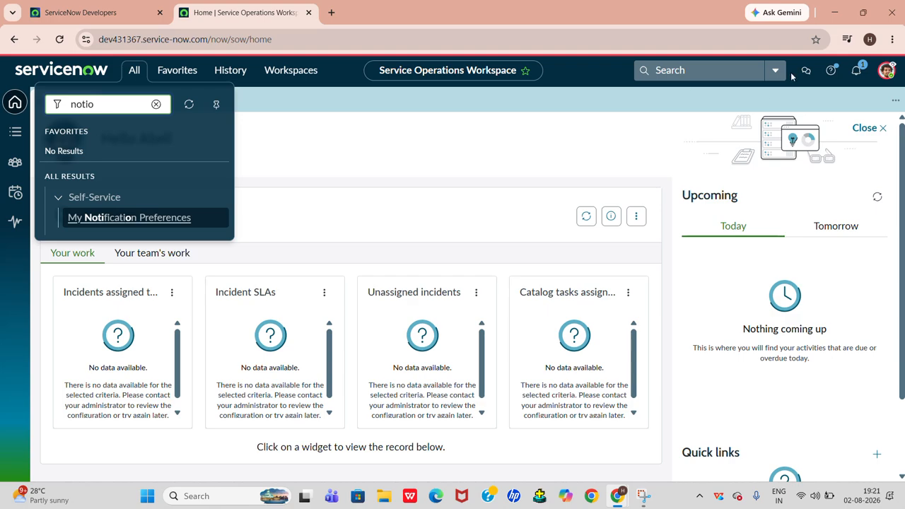
left_click(887, 71)
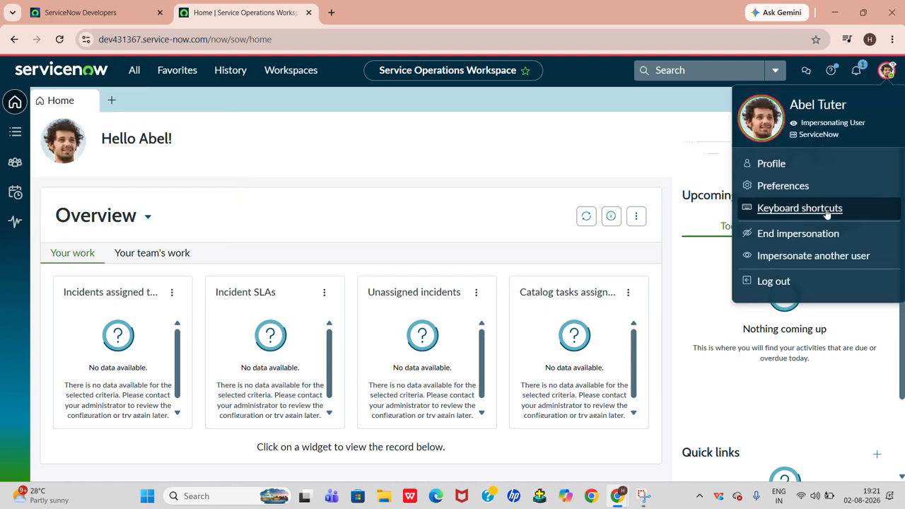
left_click(813, 235)
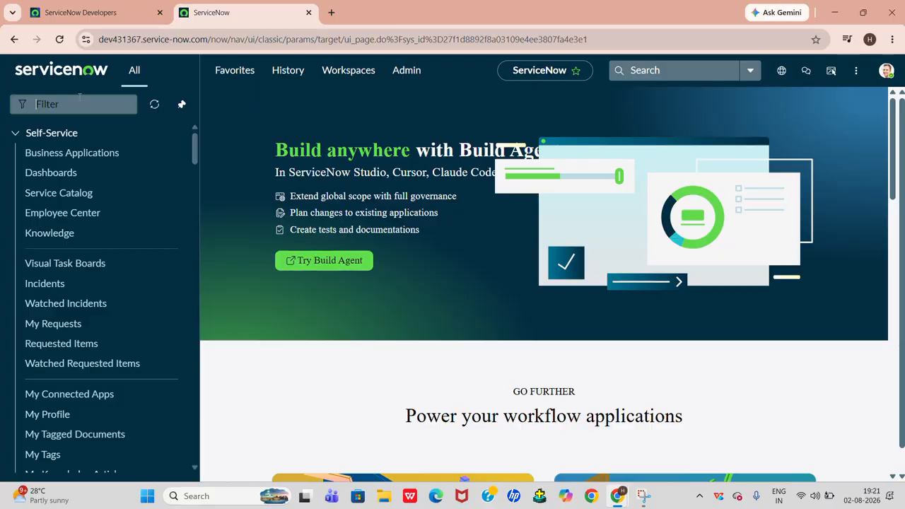
Start a new search in the navigator filter as the administrator
left_click(79, 99)
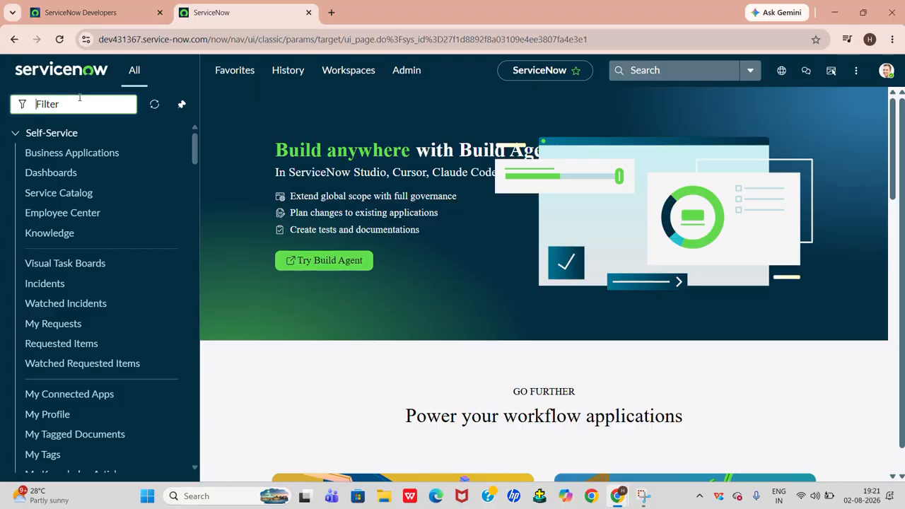